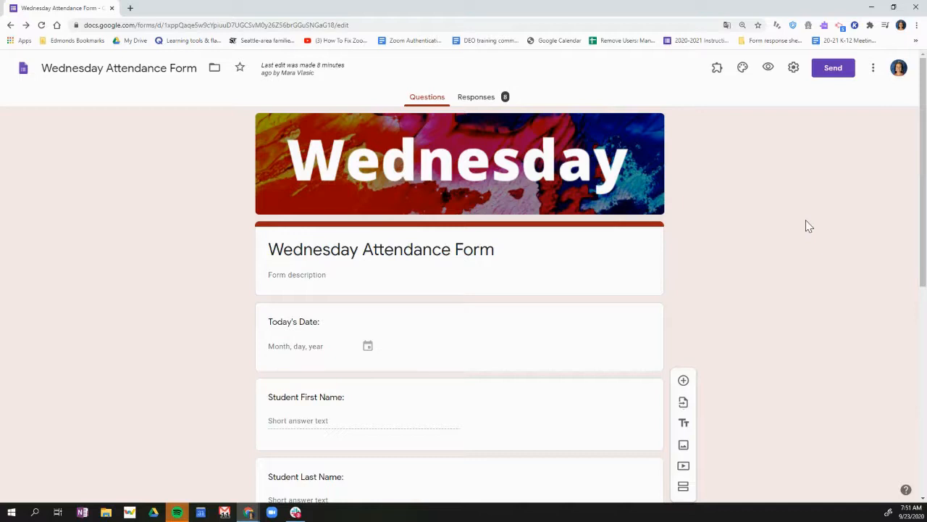
# Review the Wednesday Attendance Form's questions from the date field through the question about today's class work
pyautogui.scroll(-3, 776, 311)
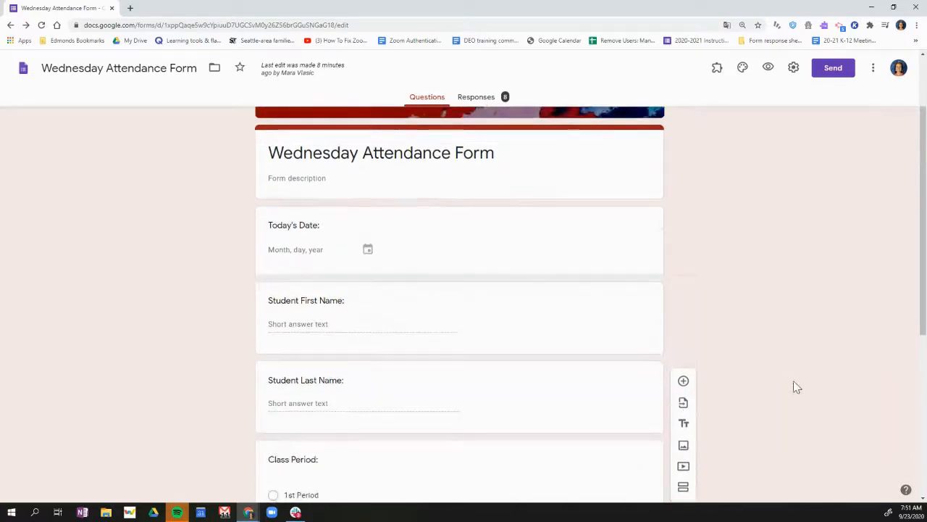
pyautogui.scroll(-2, 793, 387)
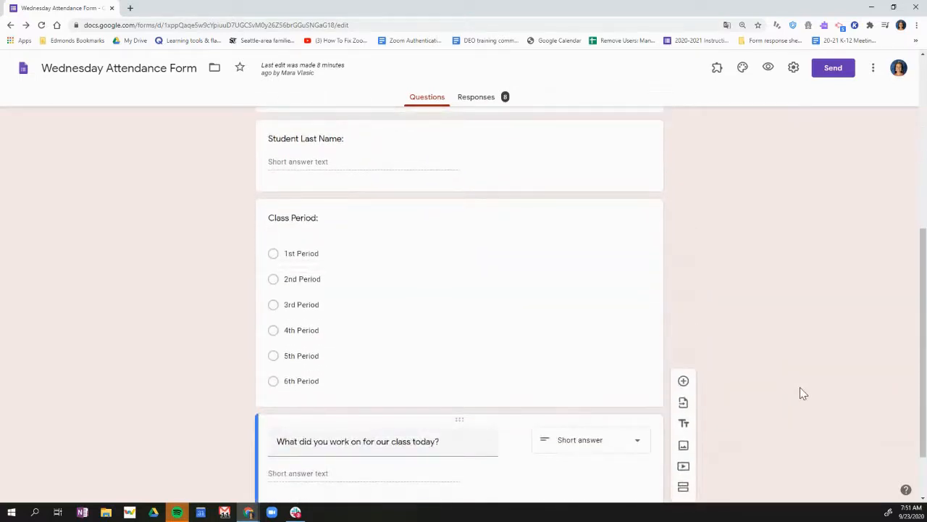
pyautogui.scroll(-1, 800, 389)
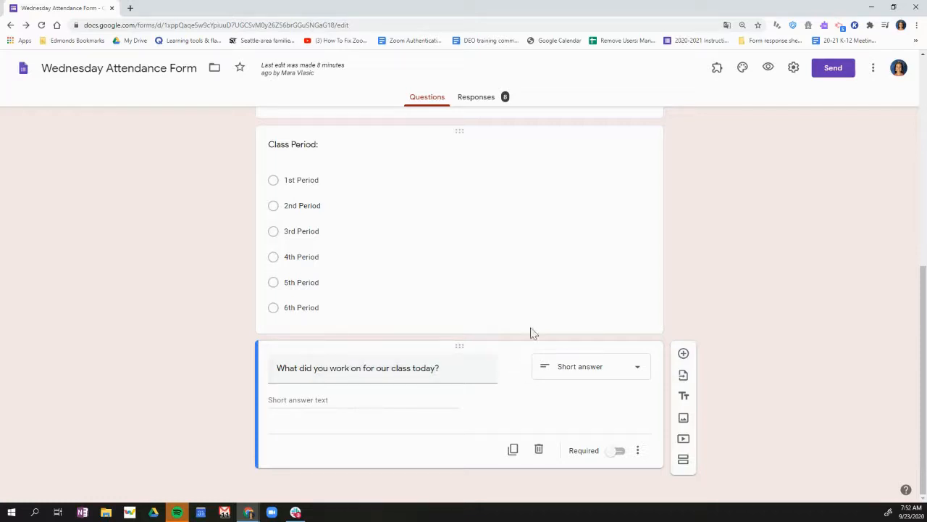
pyautogui.scroll(5, 513, 349)
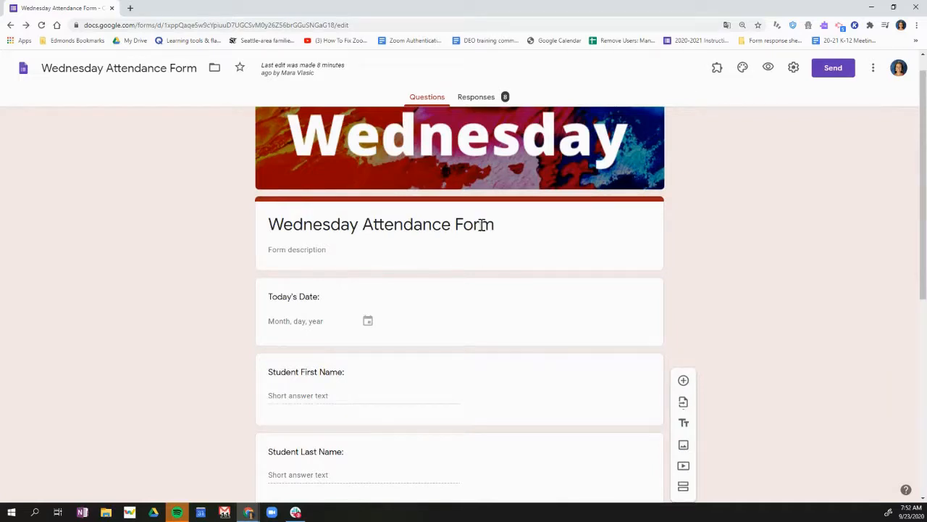
pyautogui.scroll(1, 478, 223)
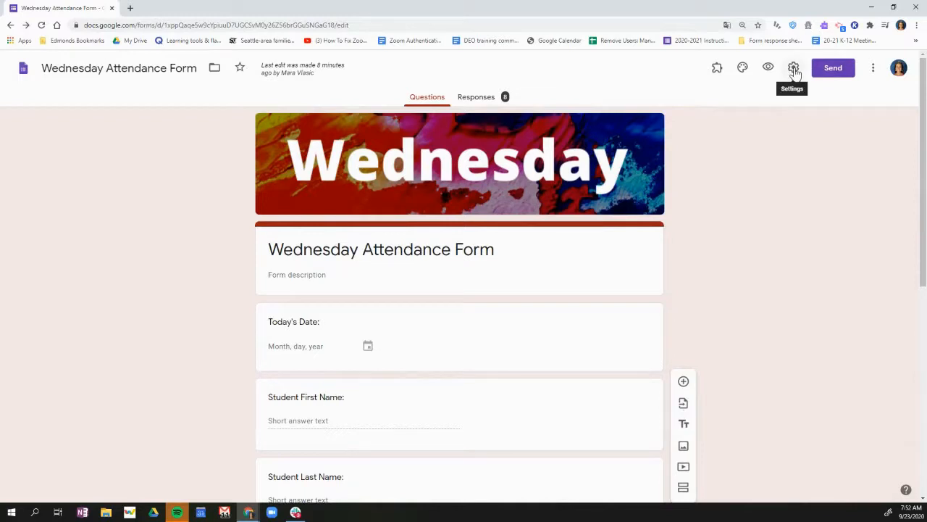
# View the form's theme options, preview the form as respondents see it, and return to the editor
pyautogui.click(742, 68)
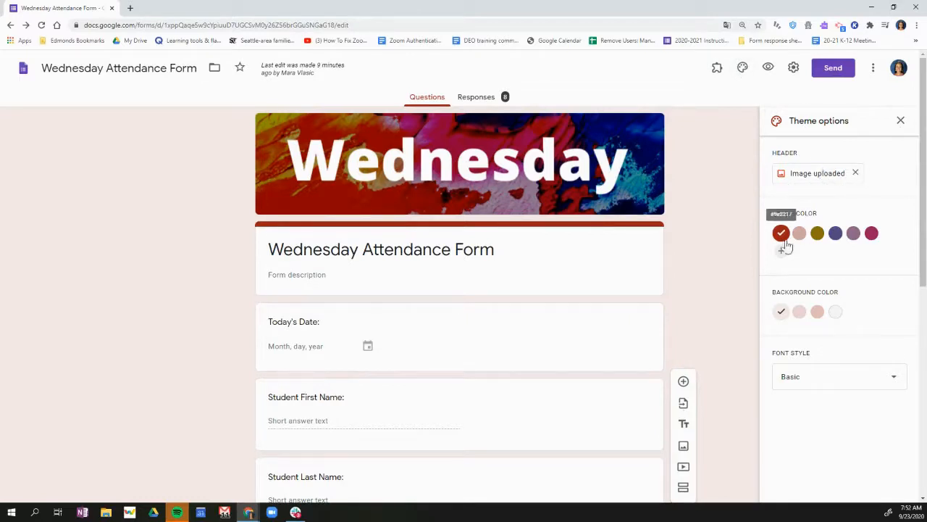
pyautogui.click(769, 72)
pyautogui.scroll(-1, 473, 295)
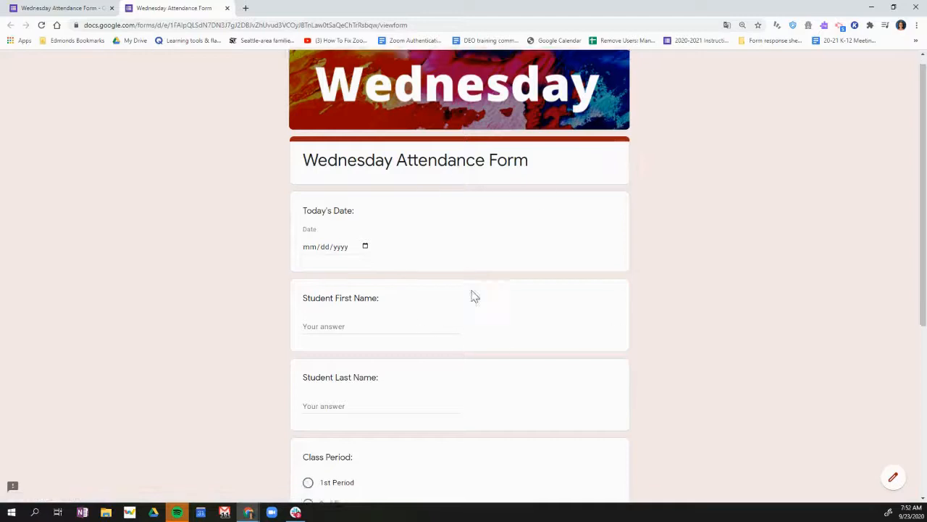
pyautogui.scroll(-4, 486, 348)
pyautogui.scroll(5, 485, 347)
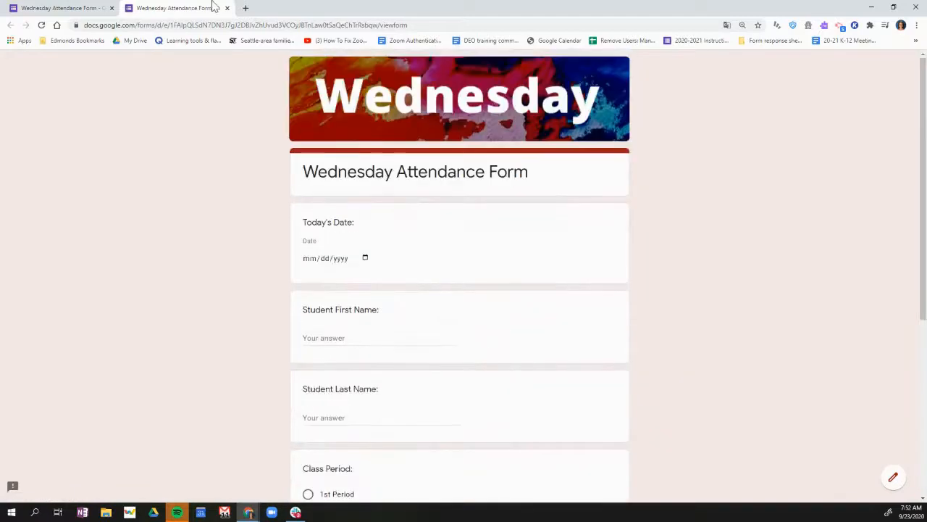
pyautogui.click(48, 7)
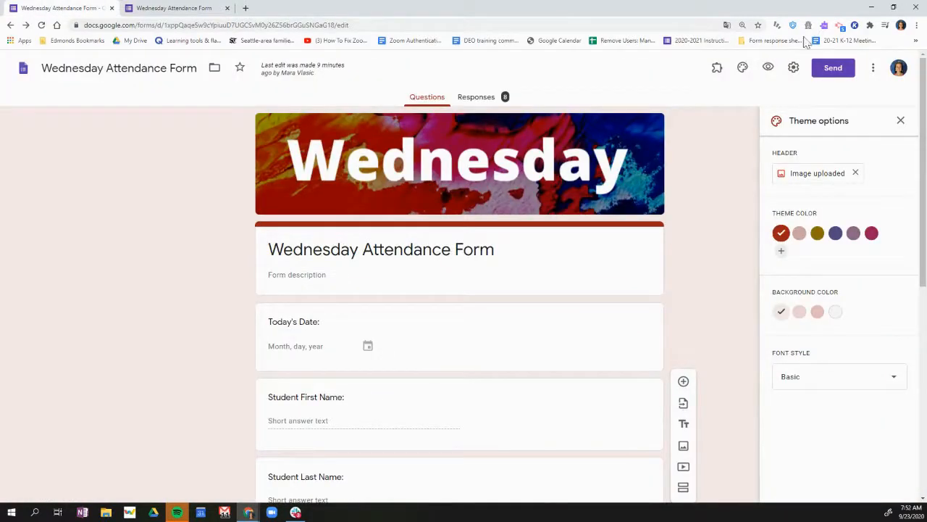
# Enable Collect email addresses in the form's general settings
pyautogui.click(794, 68)
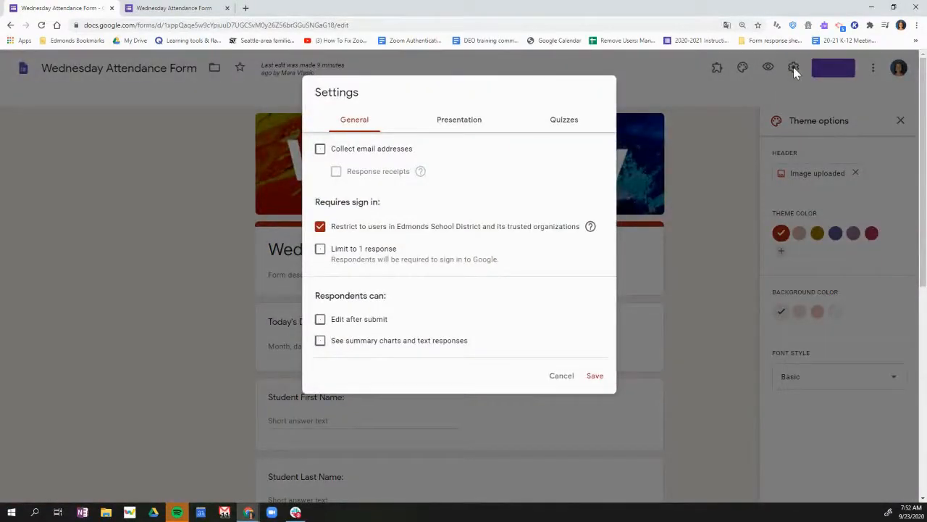
pyautogui.click(320, 150)
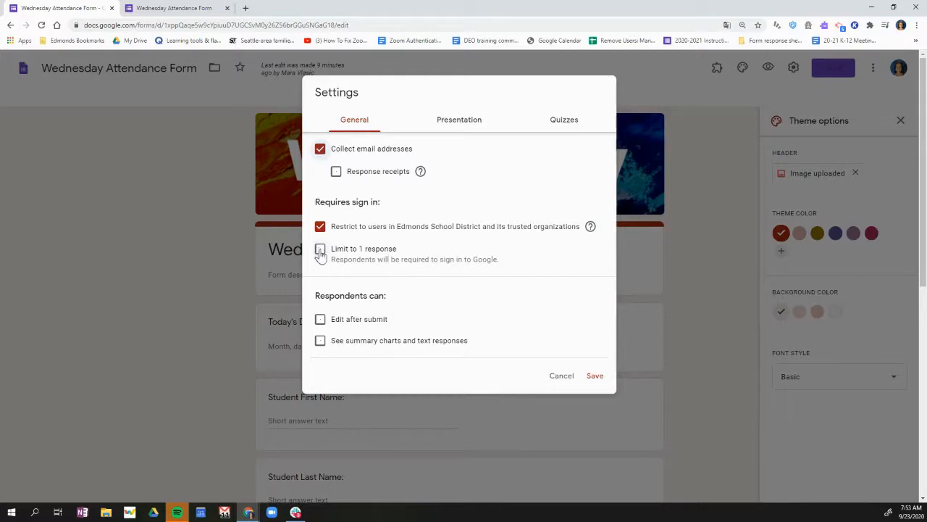
pyautogui.scroll(-2, 435, 260)
pyautogui.scroll(1, 447, 262)
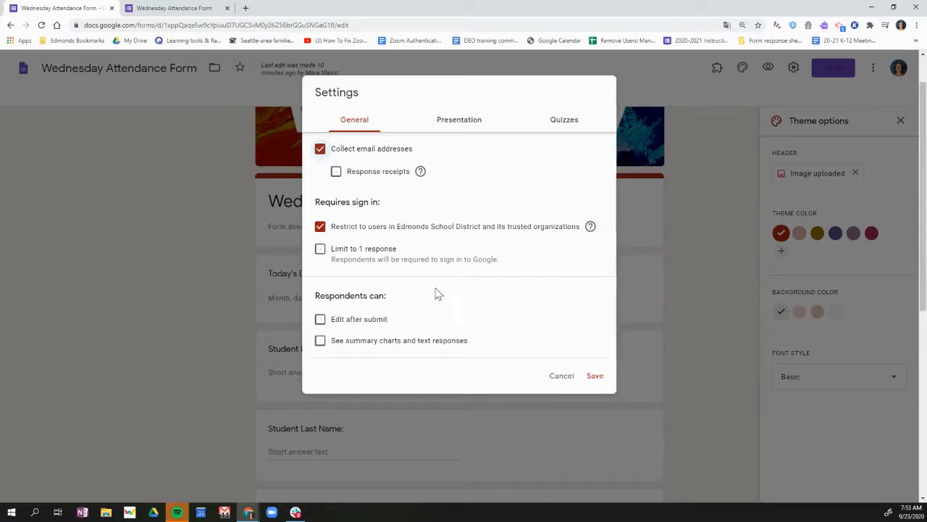
# Check the confirmation message in the form's presentation settings and save the settings
pyautogui.click(464, 124)
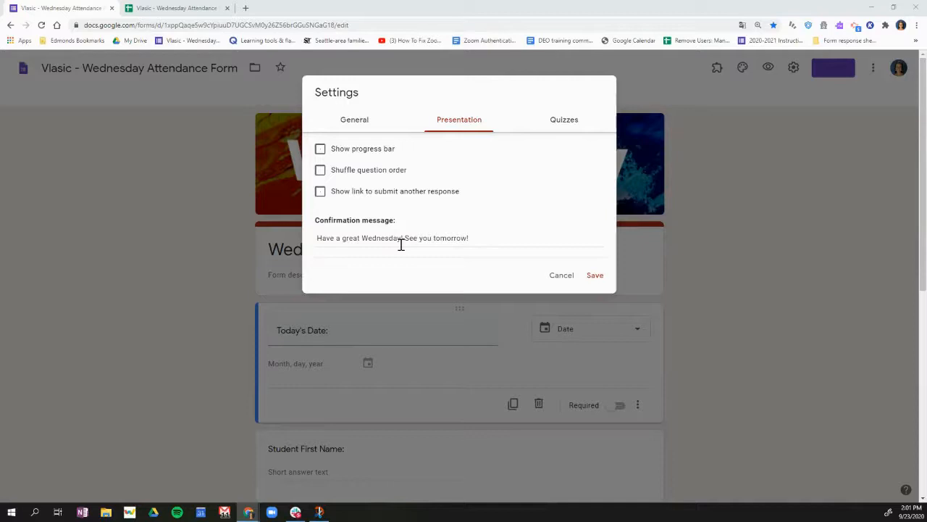
pyautogui.click(317, 237)
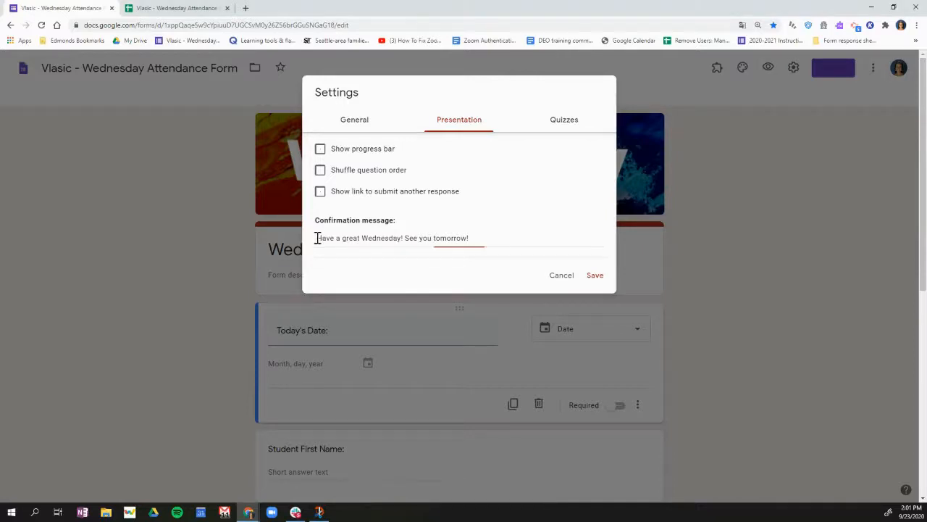
pyautogui.moveTo(316, 238); pyautogui.dragTo(464, 236)
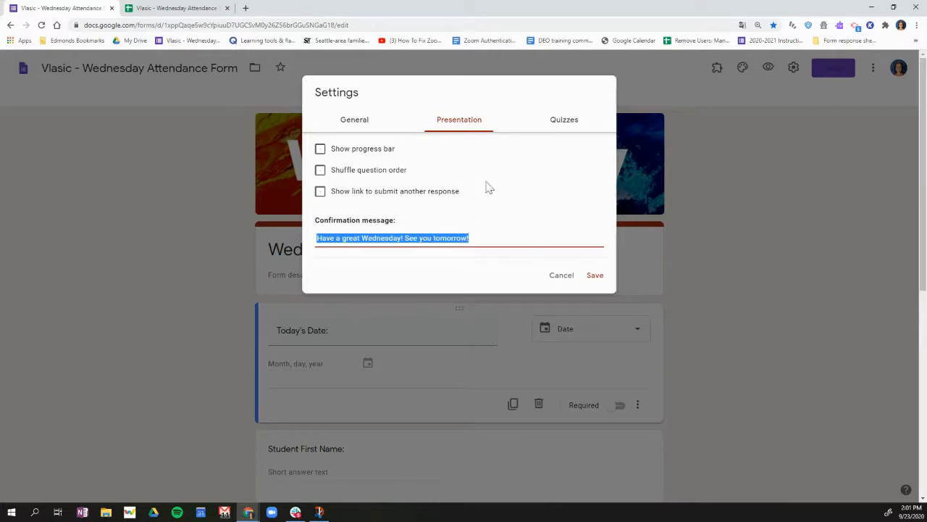
pyautogui.click(484, 218)
pyautogui.click(596, 276)
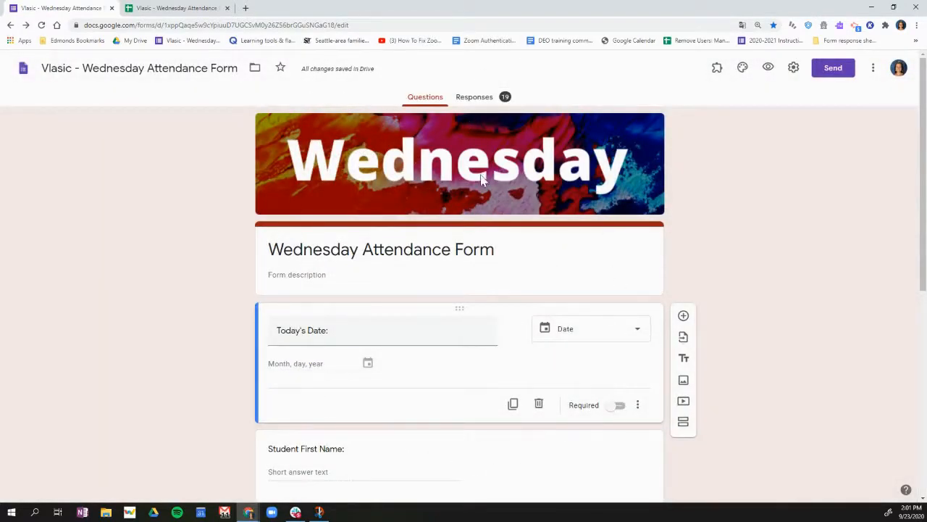
# Look over the form description and the questions down to the end of the form
pyautogui.scroll(-1, 456, 227)
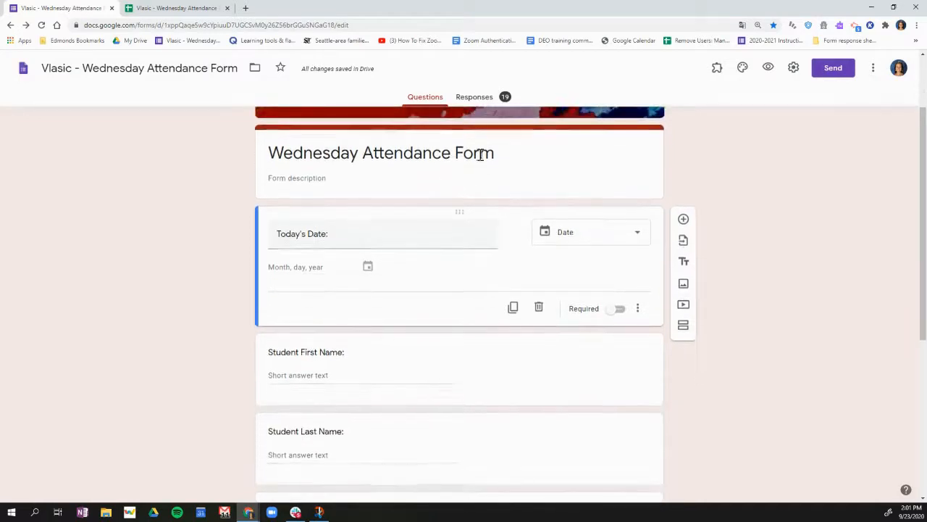
pyautogui.click(317, 179)
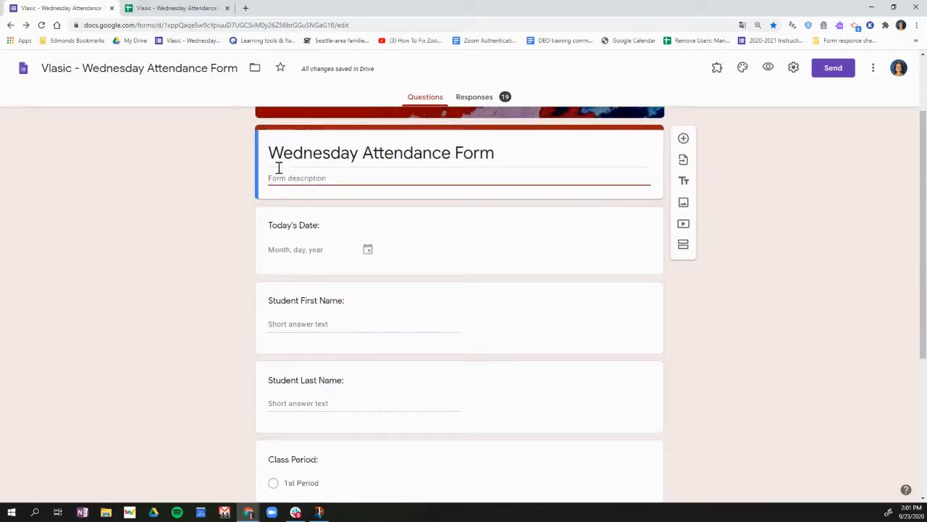
pyautogui.scroll(-3, 470, 355)
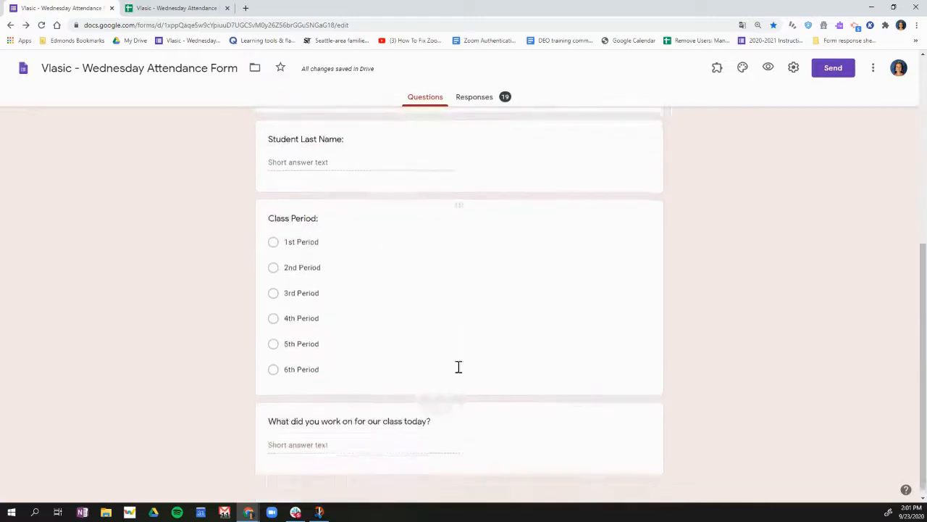
pyautogui.scroll(5, 507, 311)
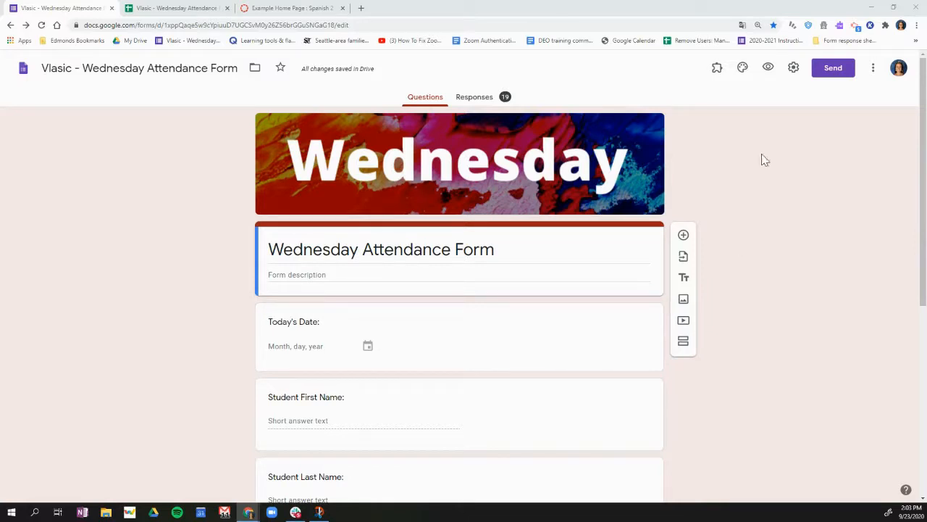
# Copy the form's full-length shareable link from the sending options
pyautogui.click(832, 70)
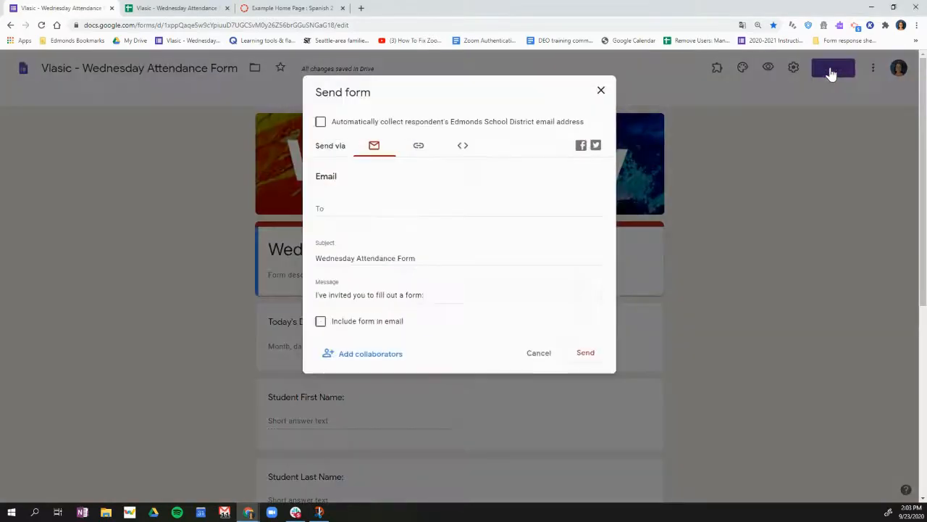
pyautogui.click(418, 147)
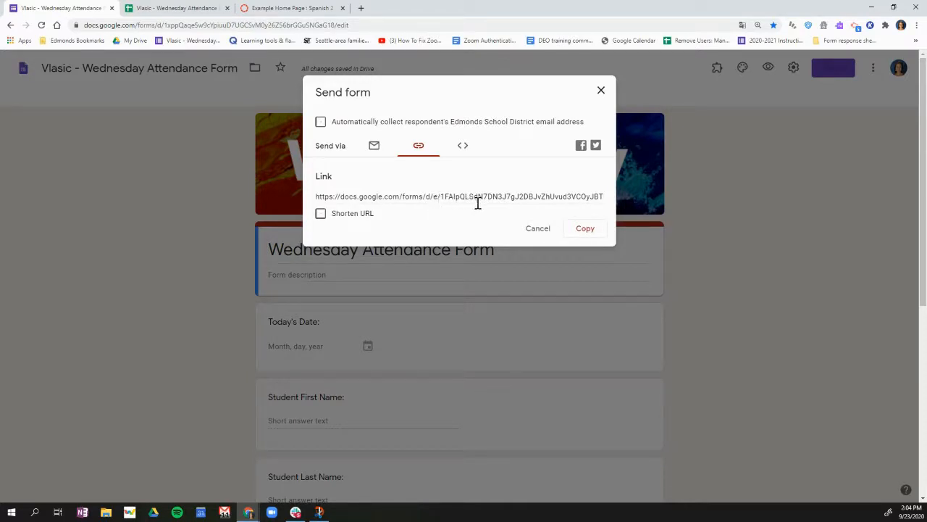
pyautogui.click(585, 229)
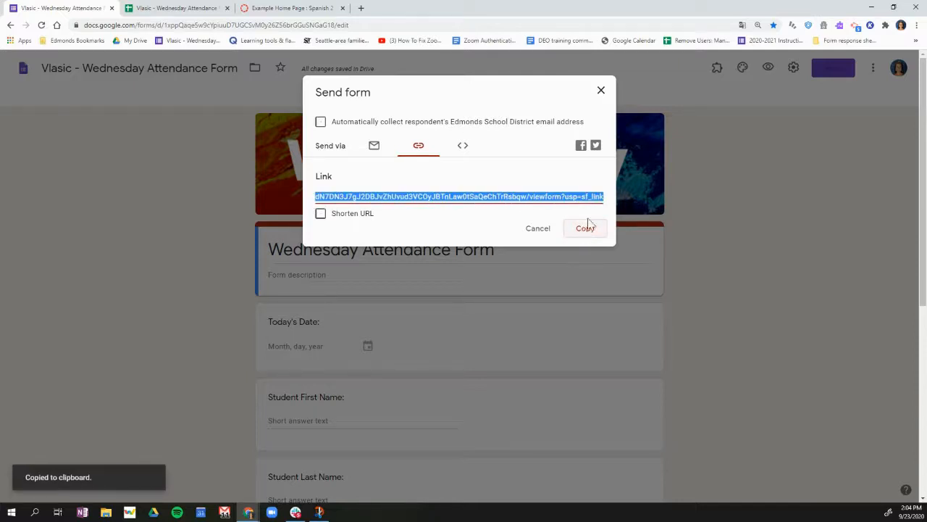
# Switch to Canvas, edit the Example Home Page, and add the bullet "Wednesday Attendance Form" at the end of Important Course Links
pyautogui.click(308, 11)
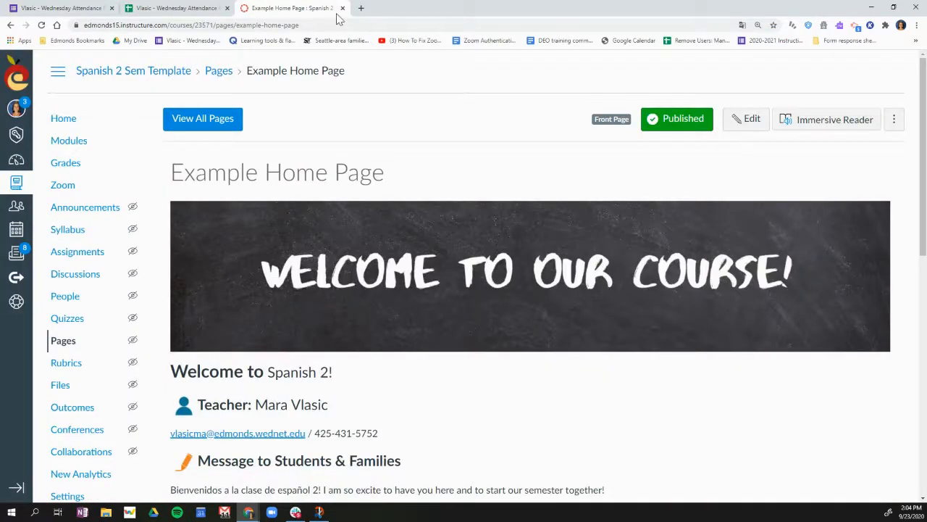
pyautogui.click(747, 128)
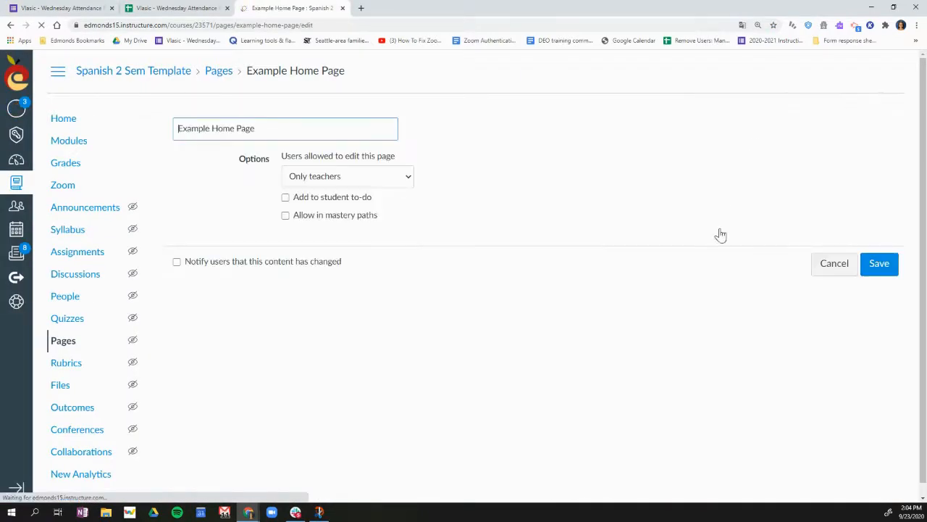
pyautogui.scroll(-2, 721, 326)
pyautogui.scroll(-3, 723, 328)
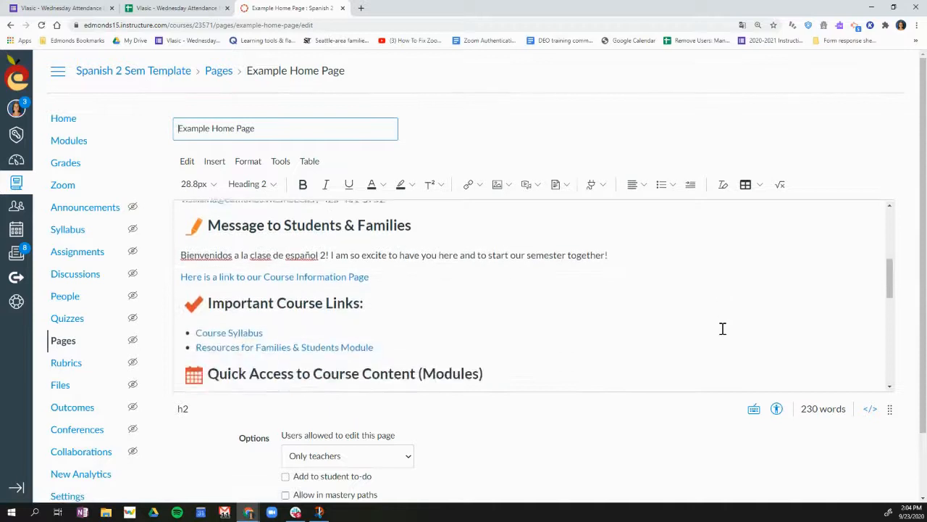
pyautogui.click(386, 301)
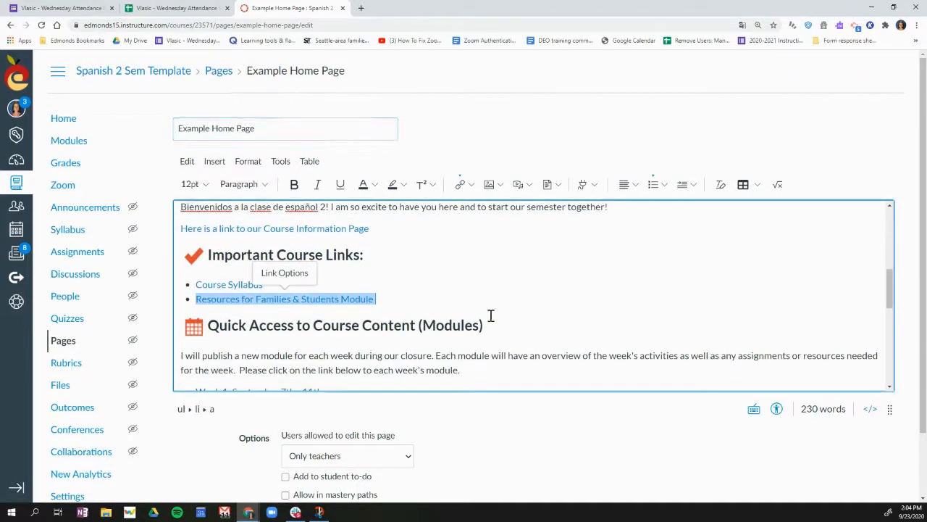
pyautogui.click(453, 300)
pyautogui.press('Return')
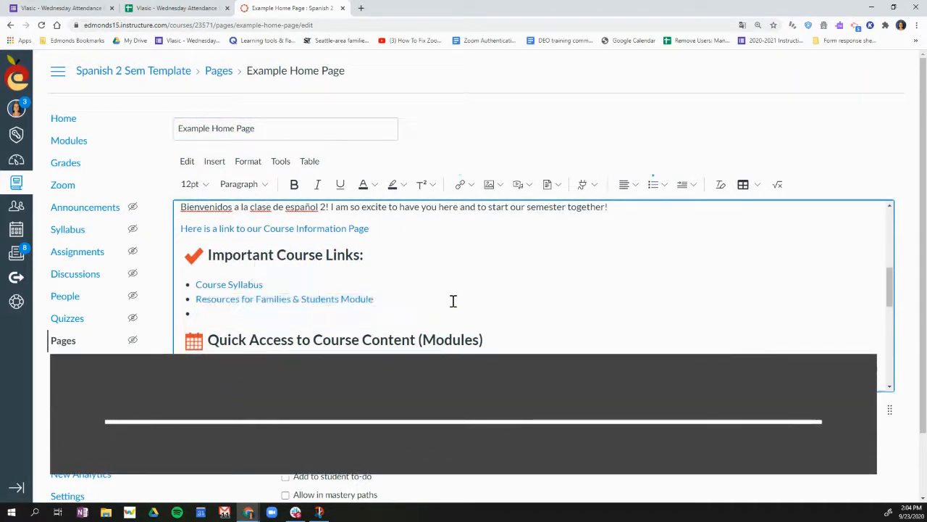
pyautogui.write('Wedne')
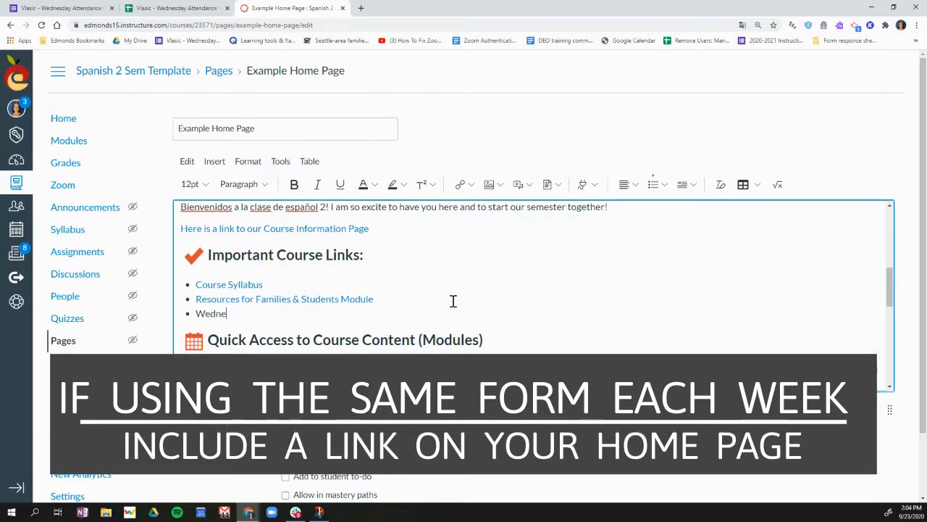
pyautogui.write('sday Attendance Form')
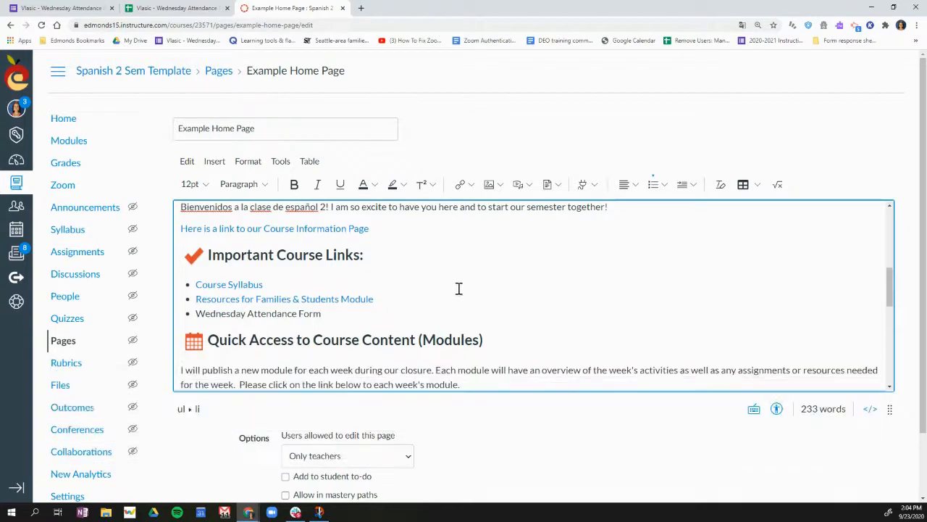
# Link the "Wednesday Attendance Form" bullet text to the copied form URL
pyautogui.moveTo(332, 317); pyautogui.dragTo(192, 314)
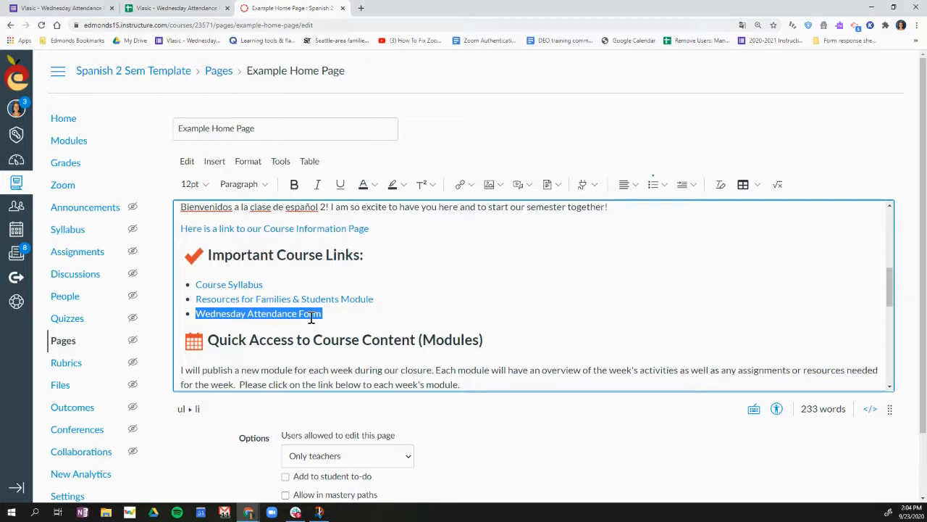
pyautogui.hotkey('ctrl', 'k')
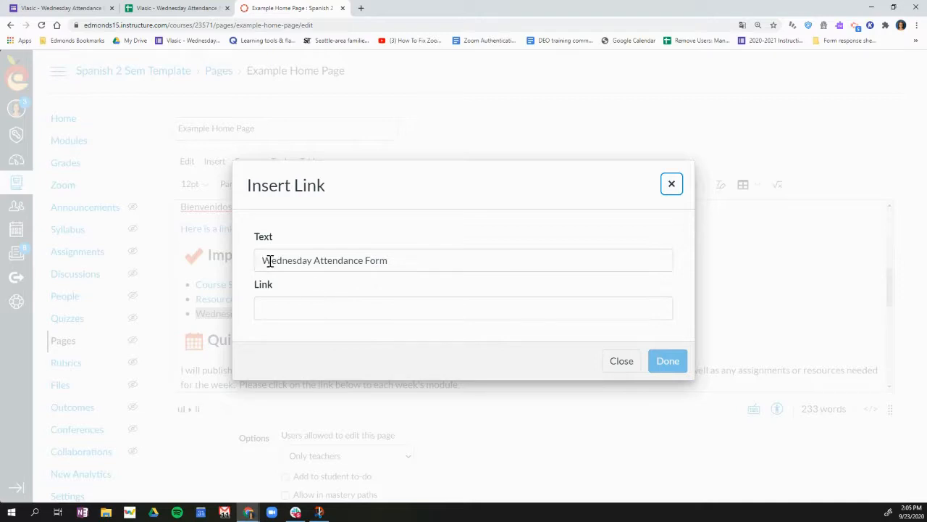
pyautogui.click(307, 307)
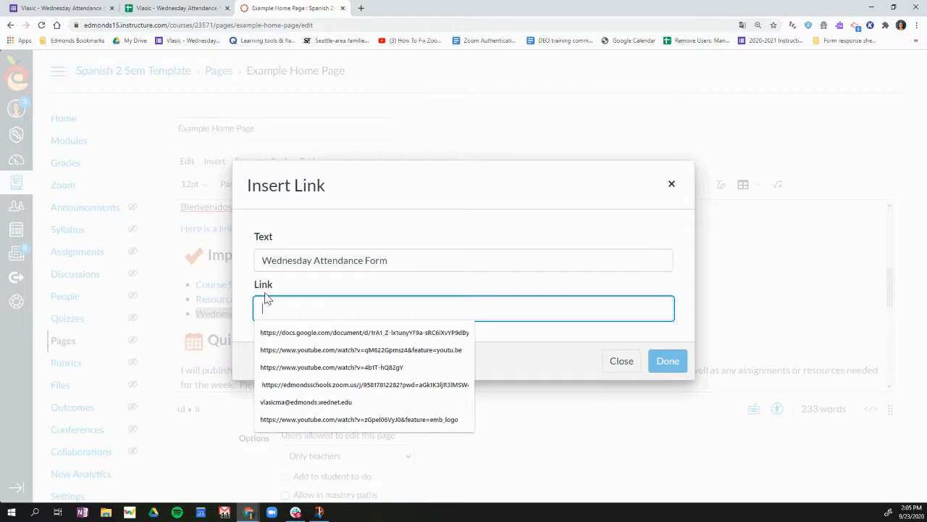
pyautogui.hotkey('ctrl', 'v')
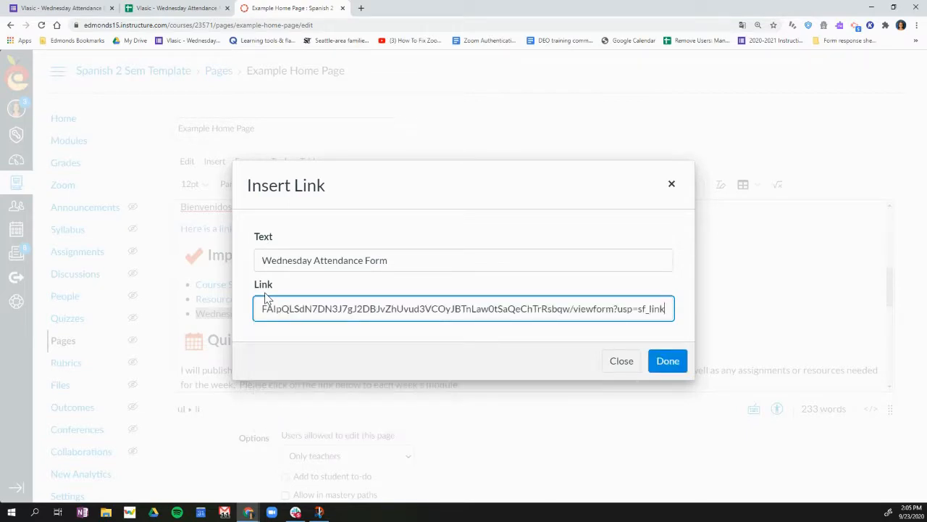
pyautogui.click(668, 360)
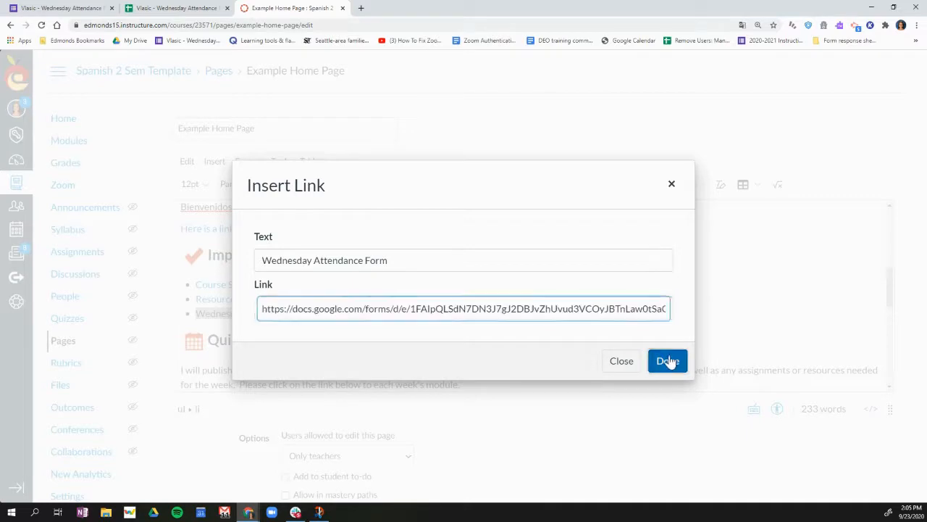
# Confirm the form link and save the Example Home Page
pyautogui.click(435, 329)
pyautogui.click(345, 321)
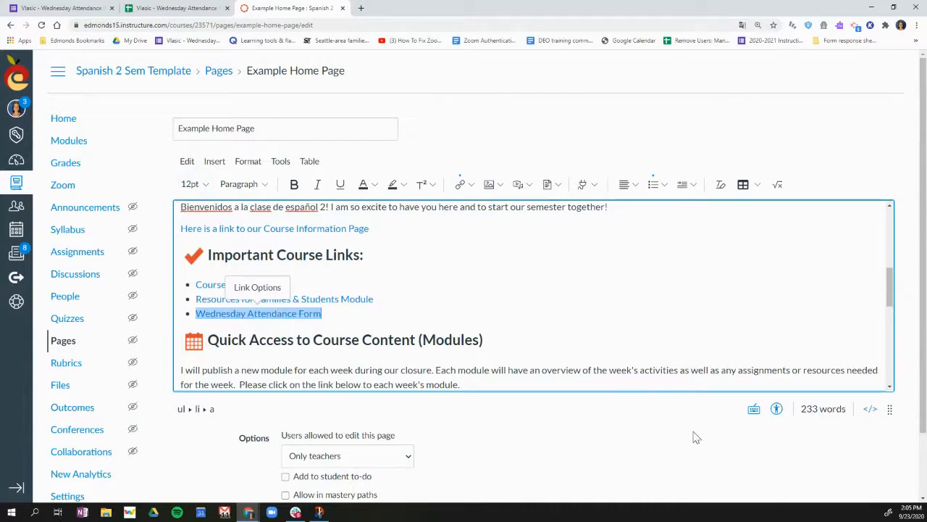
pyautogui.scroll(-2, 821, 467)
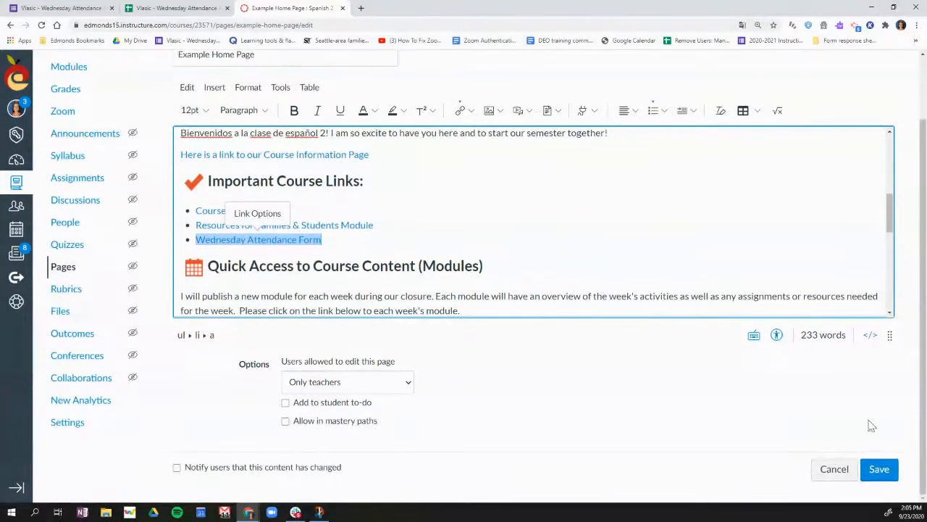
pyautogui.click(879, 469)
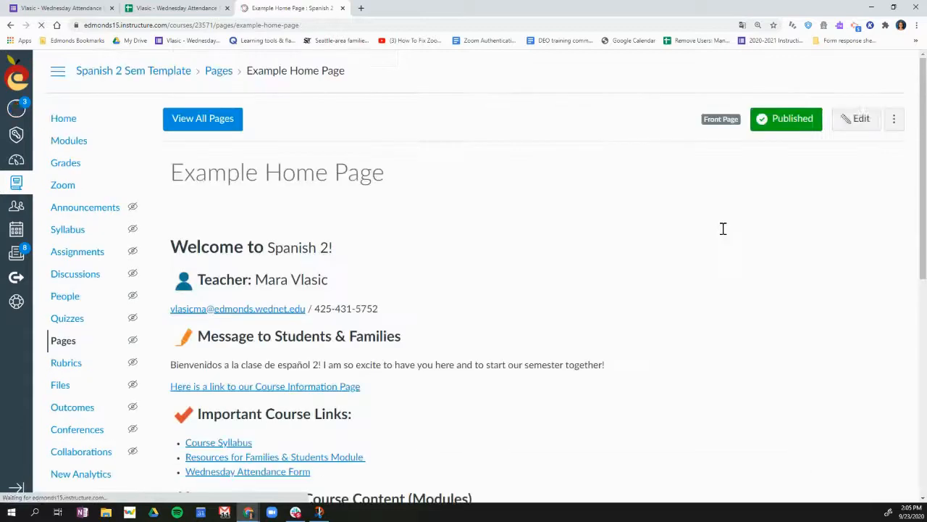
# Open the Week 3 overview page from the course modules for editing
pyautogui.click(63, 145)
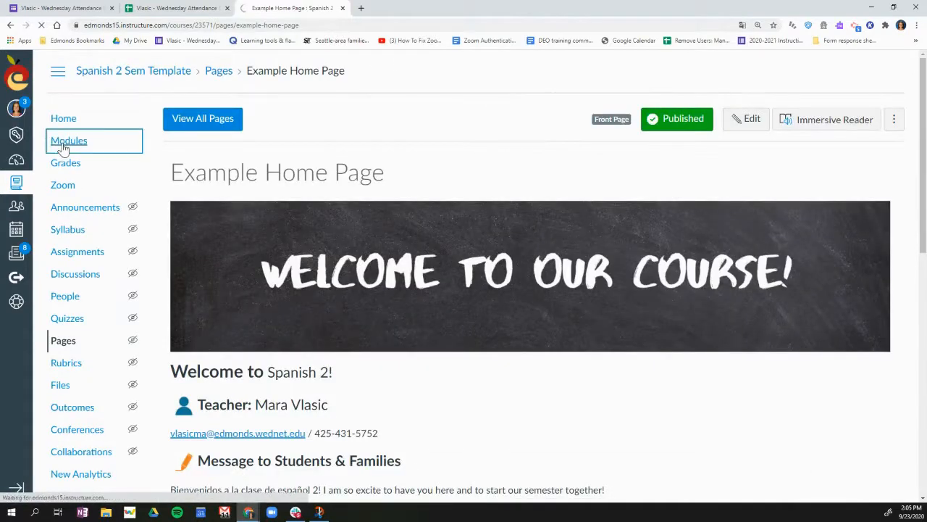
pyautogui.scroll(-1, 397, 279)
pyautogui.scroll(-3, 397, 279)
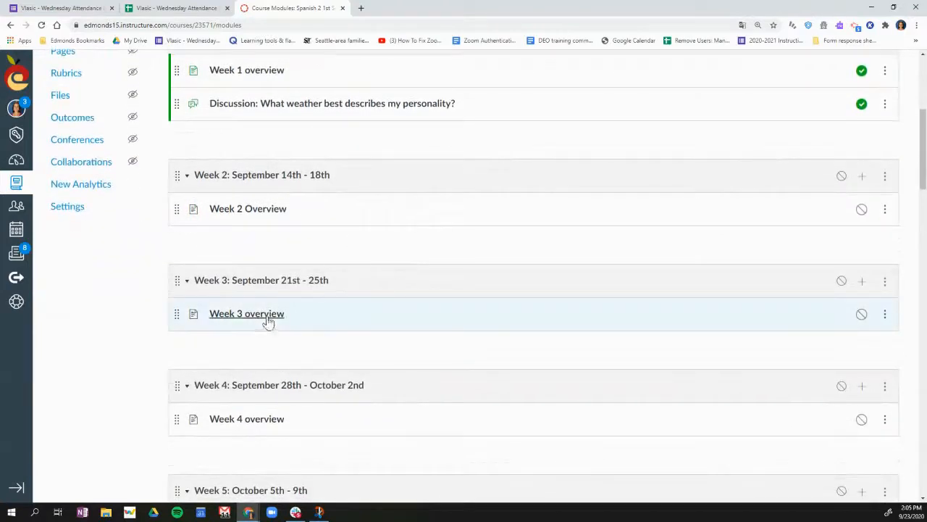
pyautogui.click(266, 320)
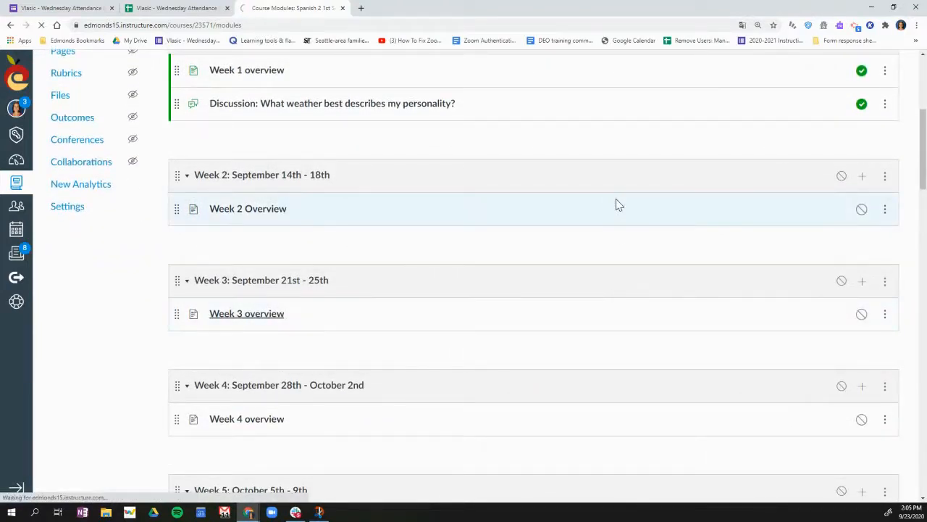
pyautogui.click(750, 127)
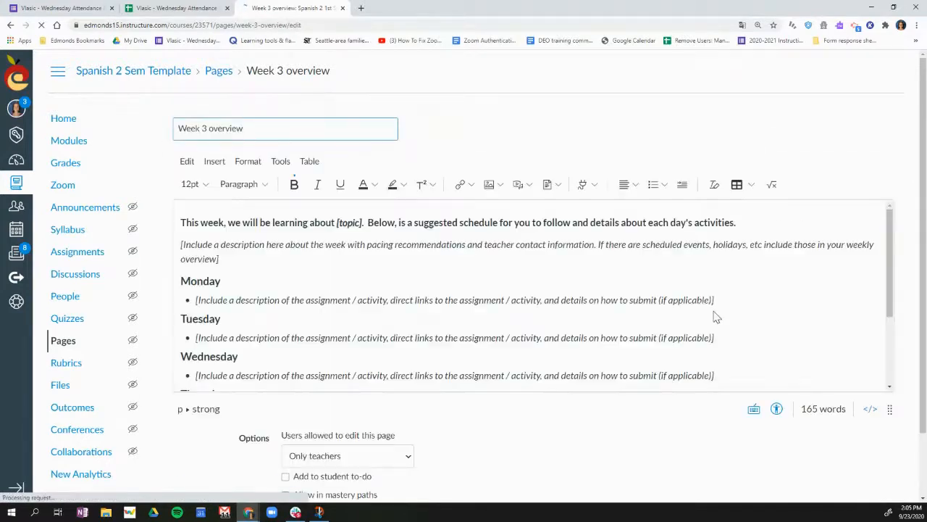
# Replace the placeholder bullet under Wednesday with "Please complete this Wednesday Attendance form by 3pm"
pyautogui.scroll(-1, 311, 345)
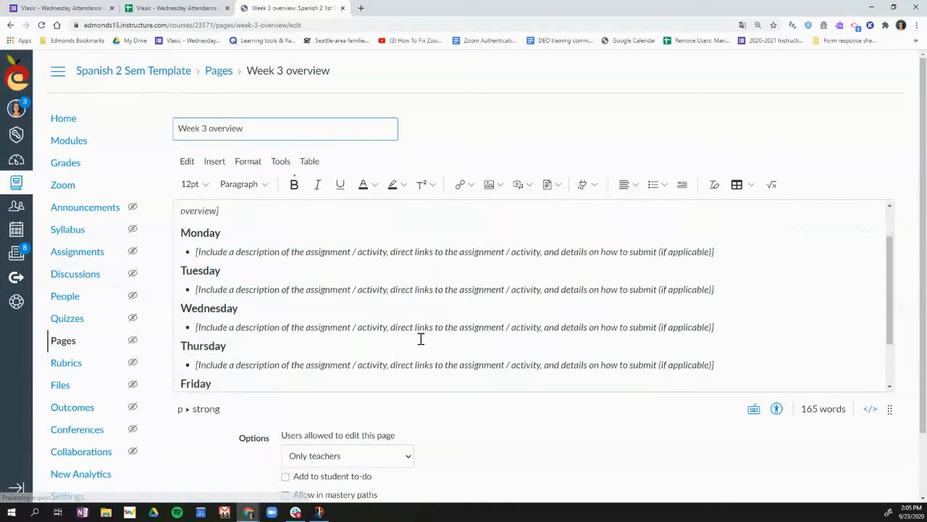
pyautogui.moveTo(714, 326); pyautogui.dragTo(194, 326)
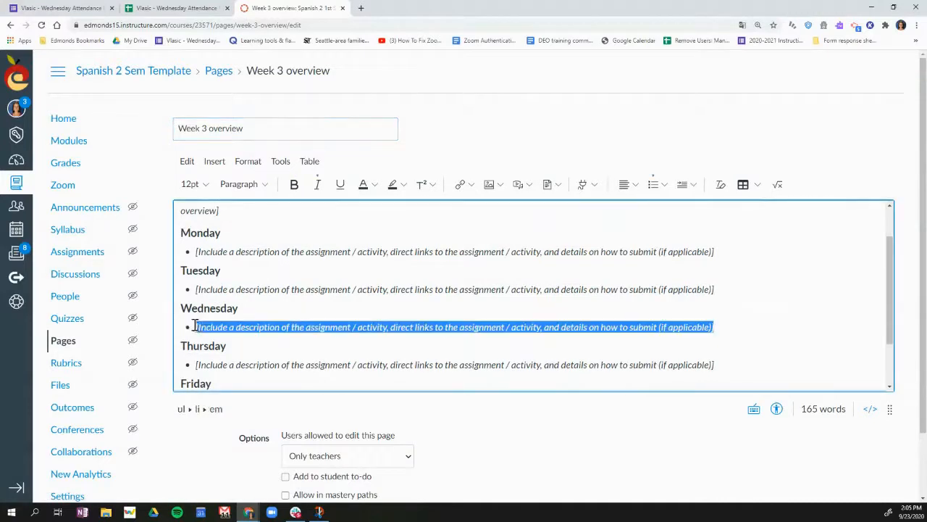
pyautogui.write('Please complete th Wednesday Attendance form by 3pm')
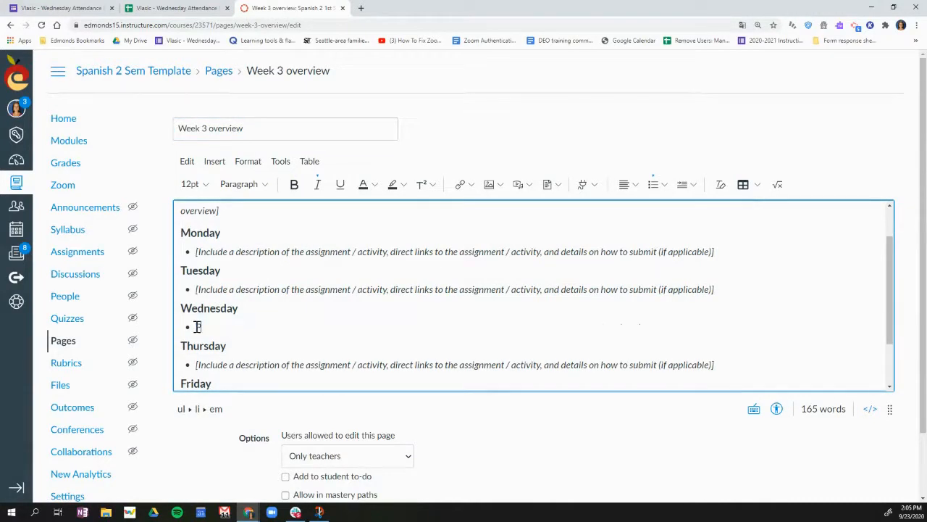
pyautogui.write('is')
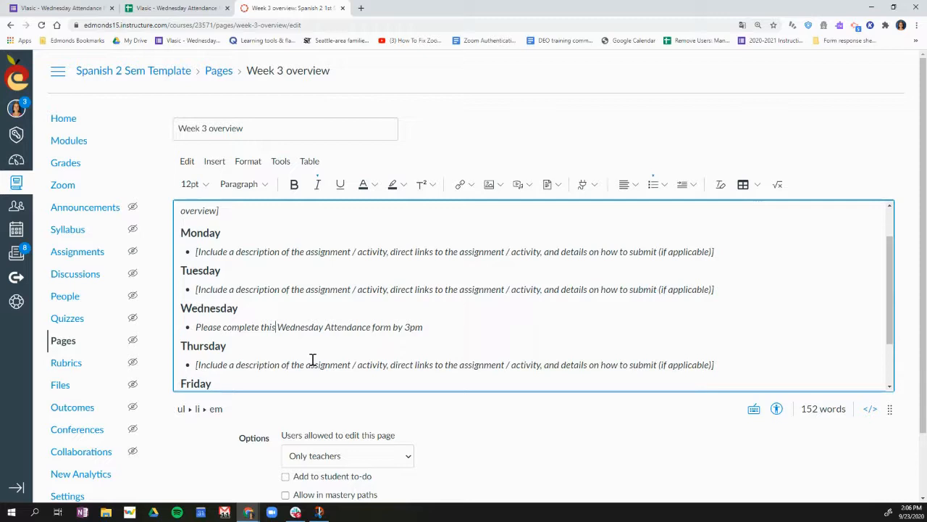
# Link the whole Wednesday bullet text to the copied attendance form URL
pyautogui.moveTo(426, 327); pyautogui.dragTo(200, 327)
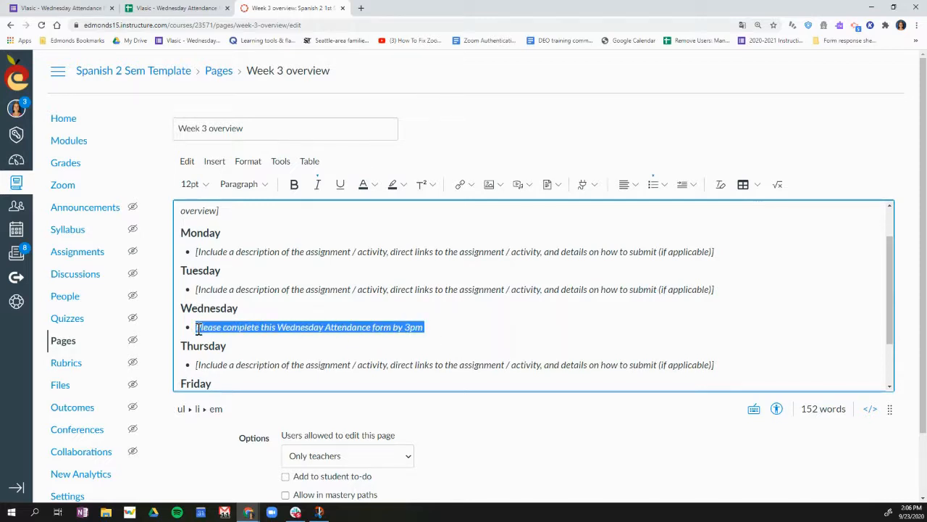
pyautogui.hotkey('ctrl', 'k')
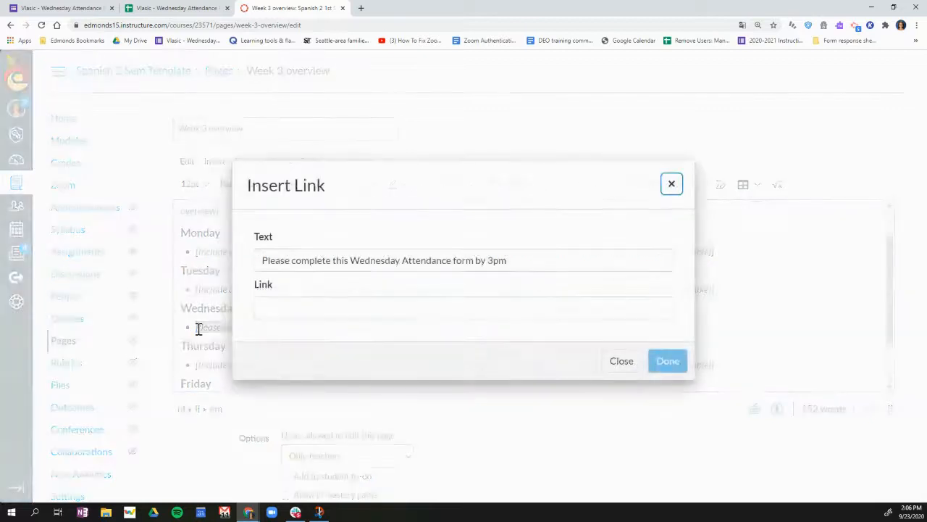
pyautogui.click(321, 305)
pyautogui.write('https://docs.google.com/forms/d/e/1FAIpQLSdN7DN3J7gJ2DBJvZhUvud3VCOyJBTnLaw0tSaQeChTrRsbqw/viewform?usp=sf_link')
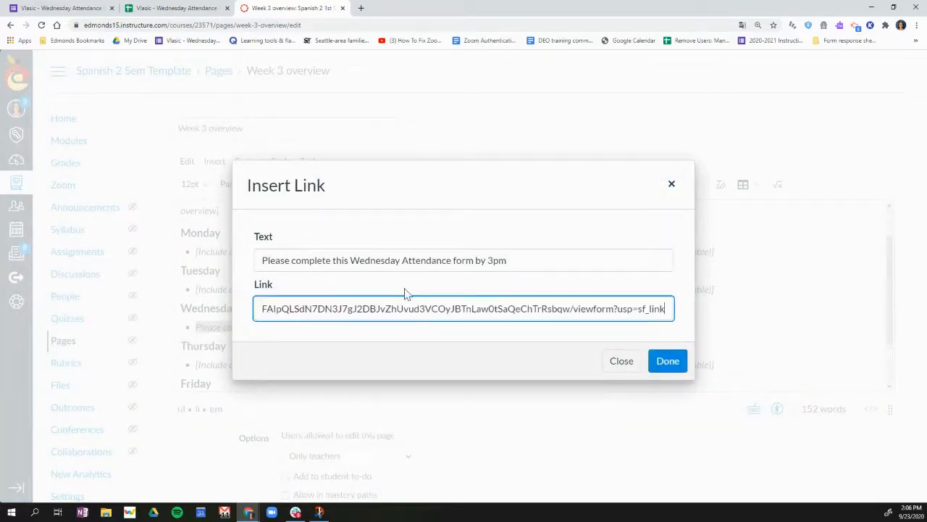
pyautogui.click(667, 360)
pyautogui.click(475, 329)
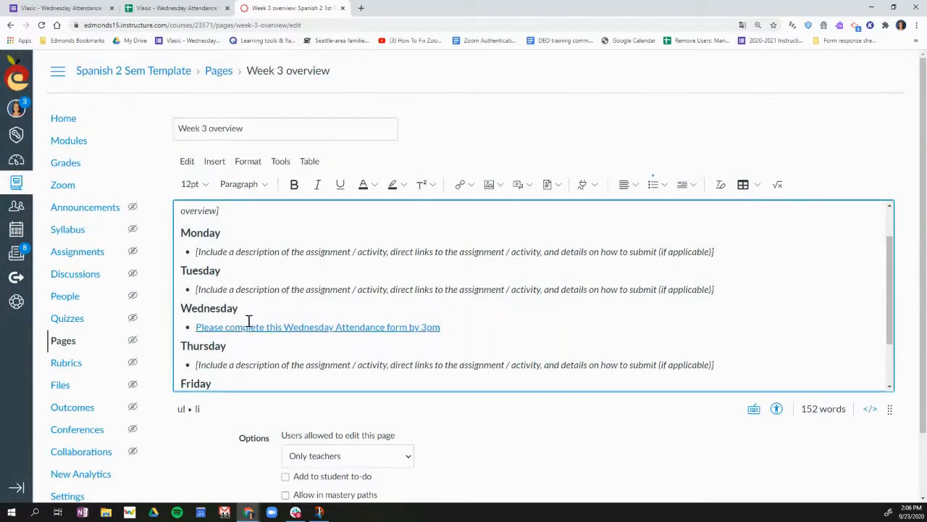
# Save and publish the Week 3 overview page and open its attendance form link to test it
pyautogui.scroll(-1, 786, 447)
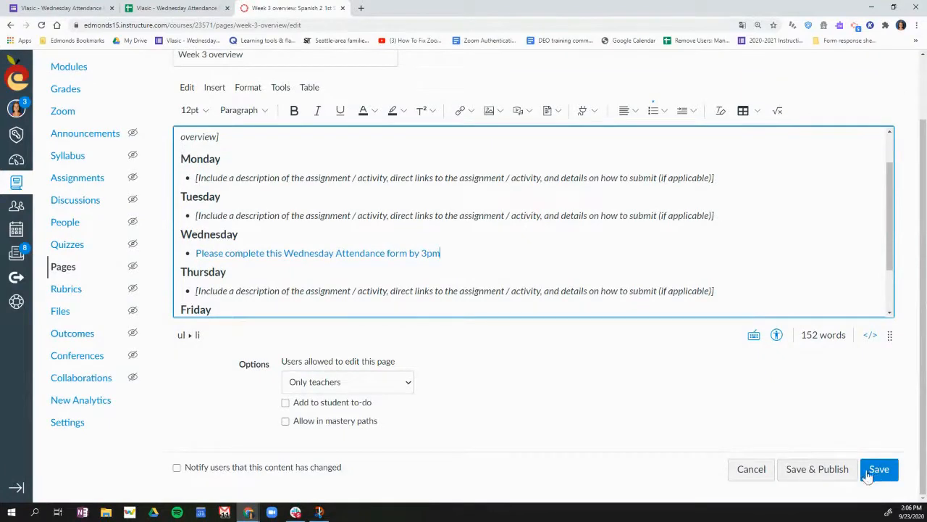
pyautogui.click(878, 468)
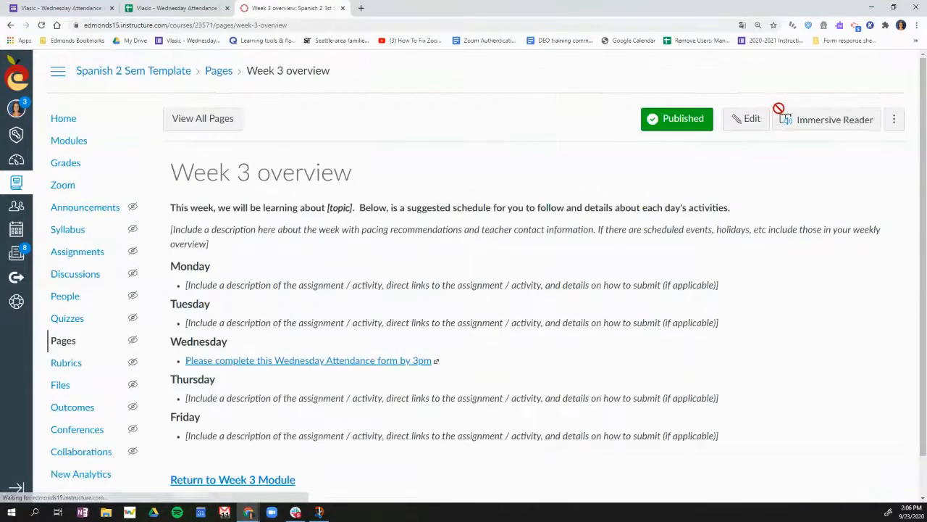
pyautogui.click(361, 368)
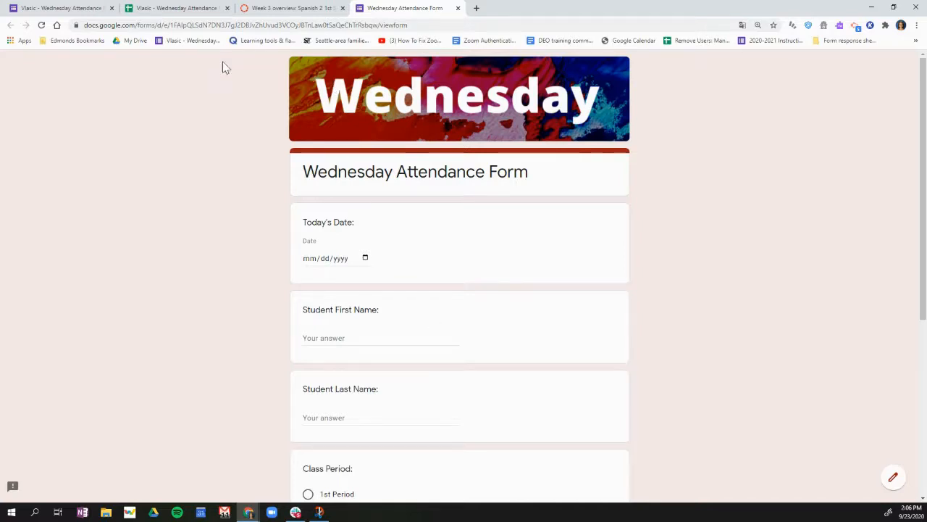
# Switch back to the attendance form editor and copy the form's full-length link again from the sending options
pyautogui.click(69, 7)
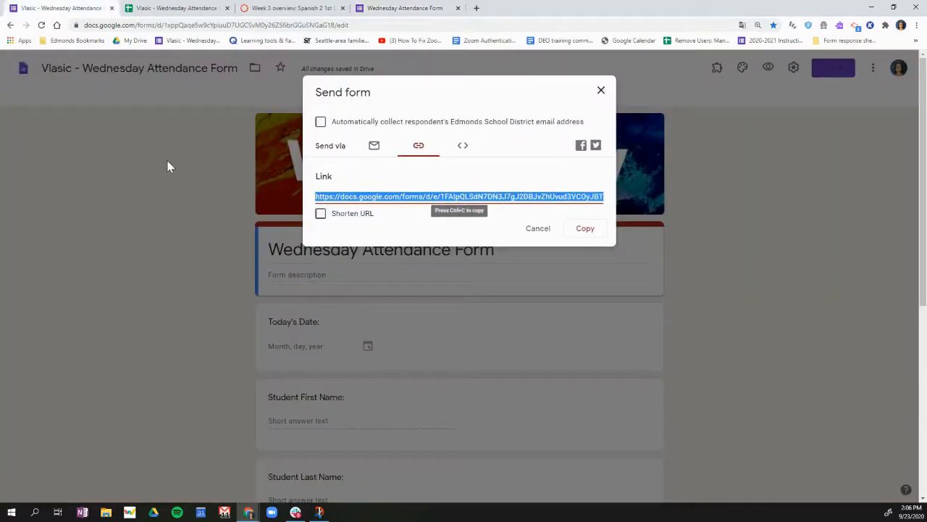
pyautogui.click(601, 89)
pyautogui.click(325, 25)
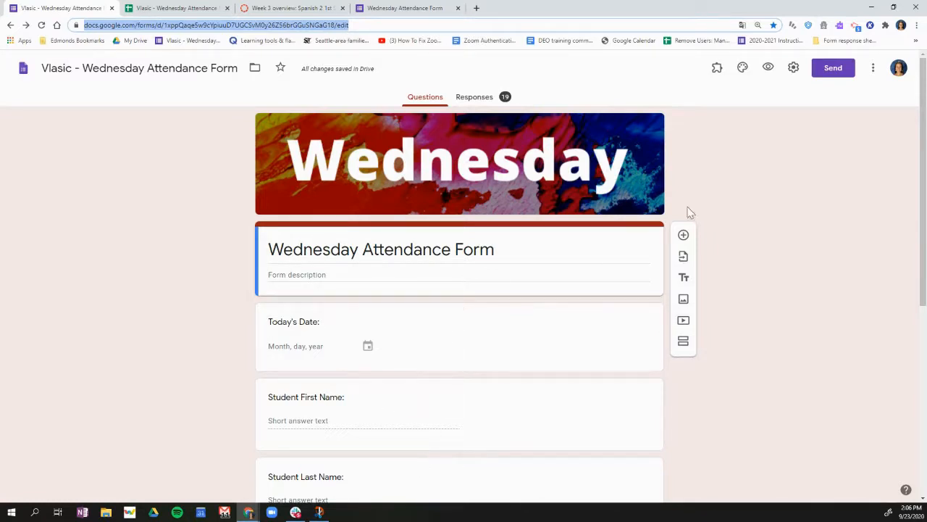
pyautogui.click(833, 70)
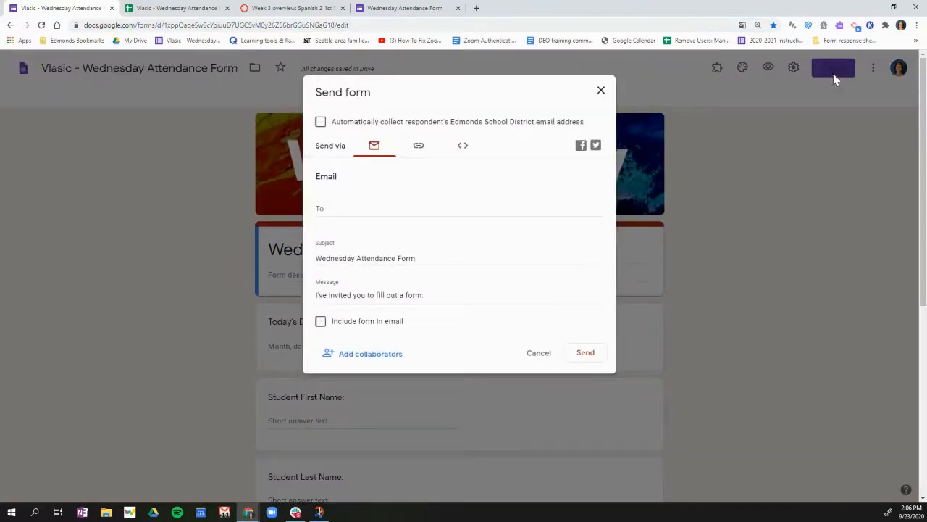
pyautogui.click(418, 146)
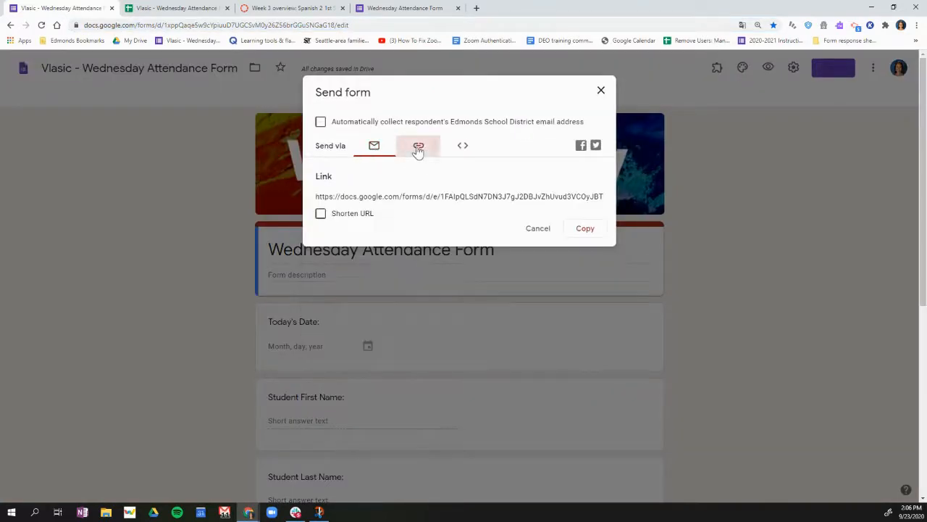
pyautogui.click(589, 232)
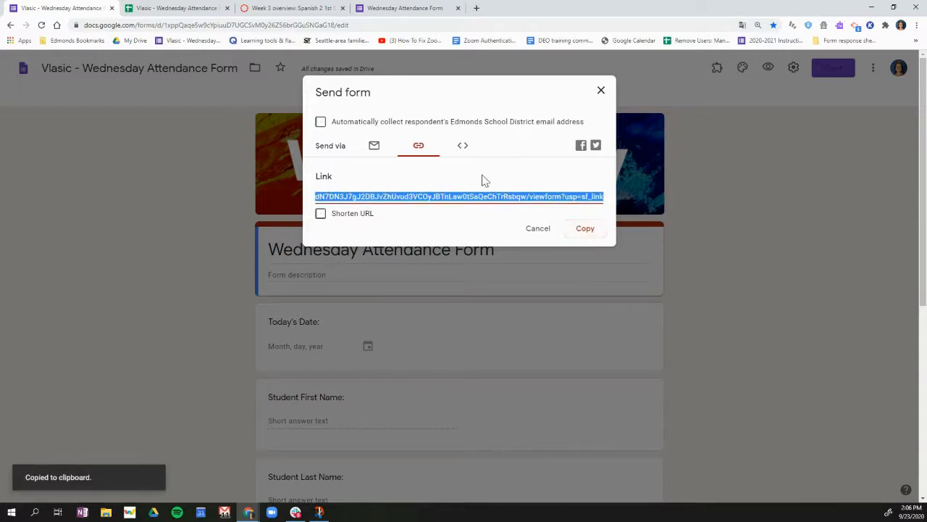
# Return to the Canvas modules and start adding an External URL item to the Week 3: September 21st - 25th module
pyautogui.click(294, 10)
pyautogui.click(65, 143)
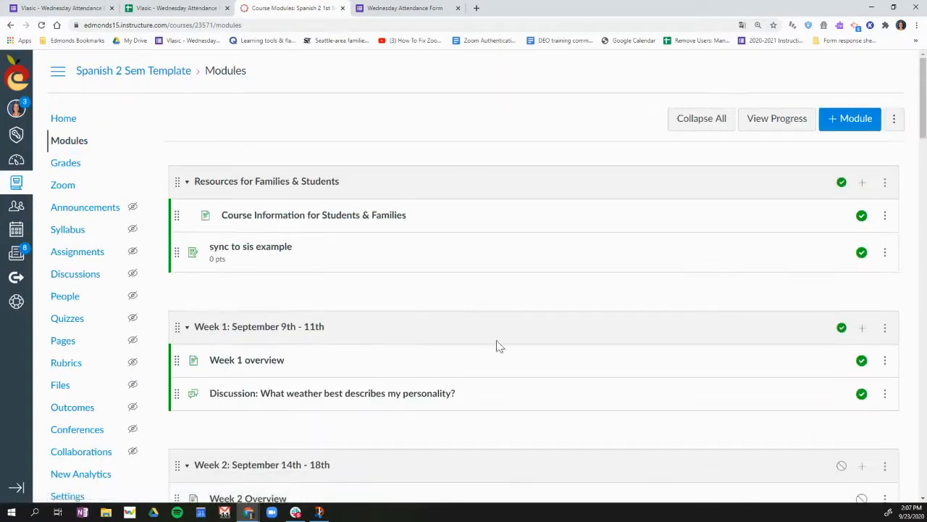
pyautogui.scroll(-5, 642, 331)
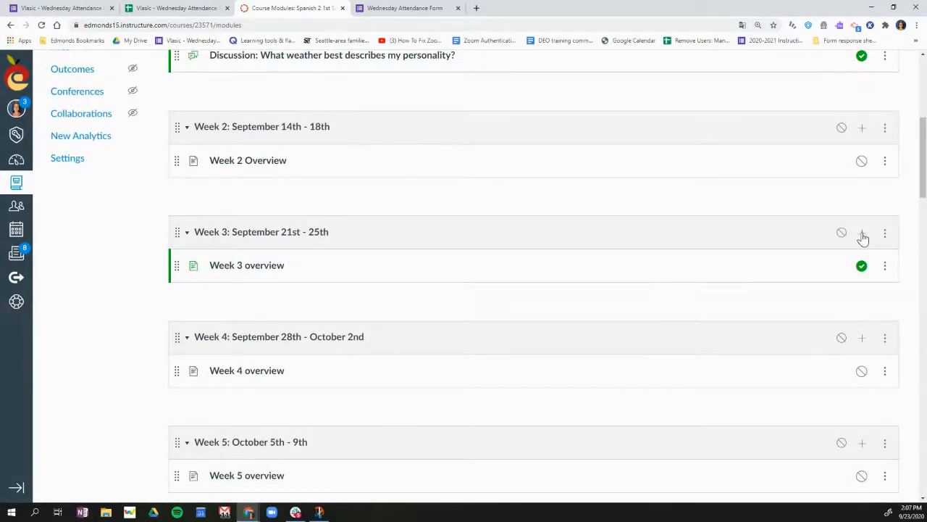
pyautogui.click(862, 235)
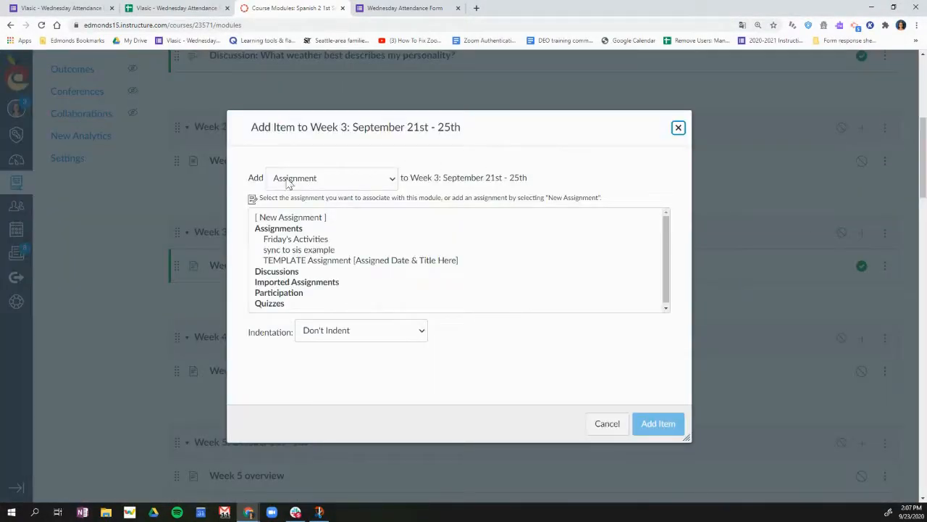
pyautogui.click(323, 186)
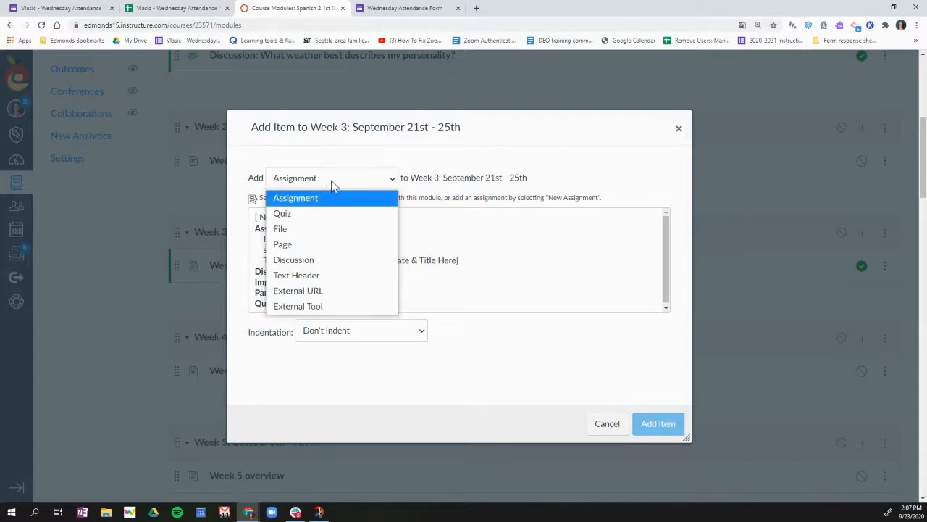
pyautogui.click(330, 293)
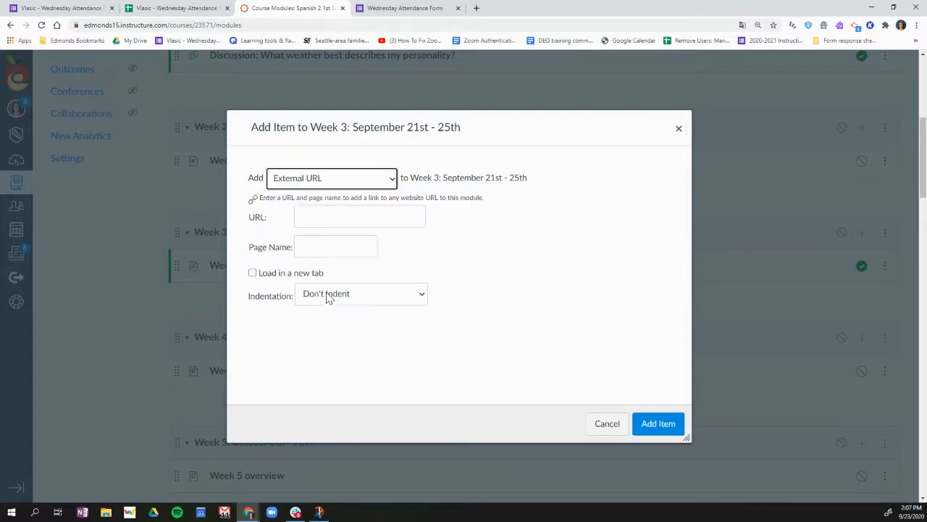
# Add the item with the copied form link as its URL and "Wednesday Attendance Form" as its page name, and publish it
pyautogui.click(324, 219)
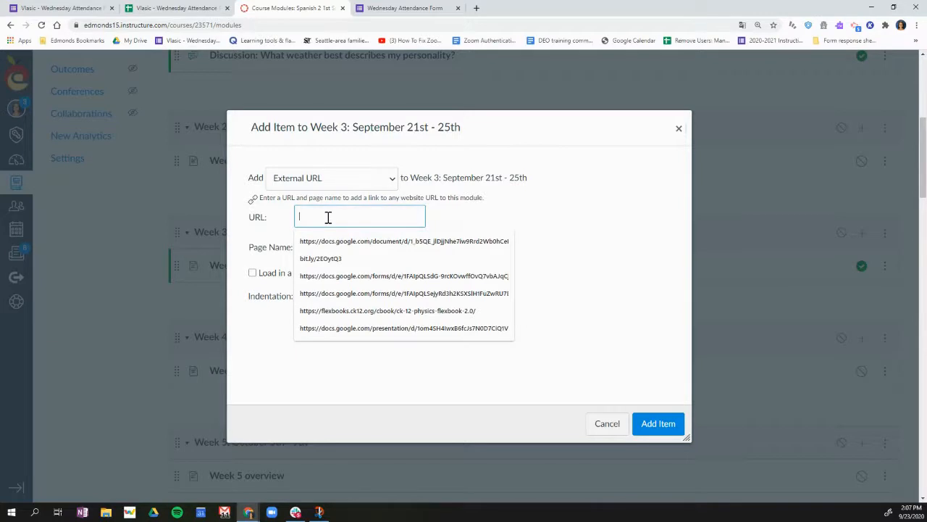
pyautogui.hotkey('ctrl', 'v')
pyautogui.click(335, 248)
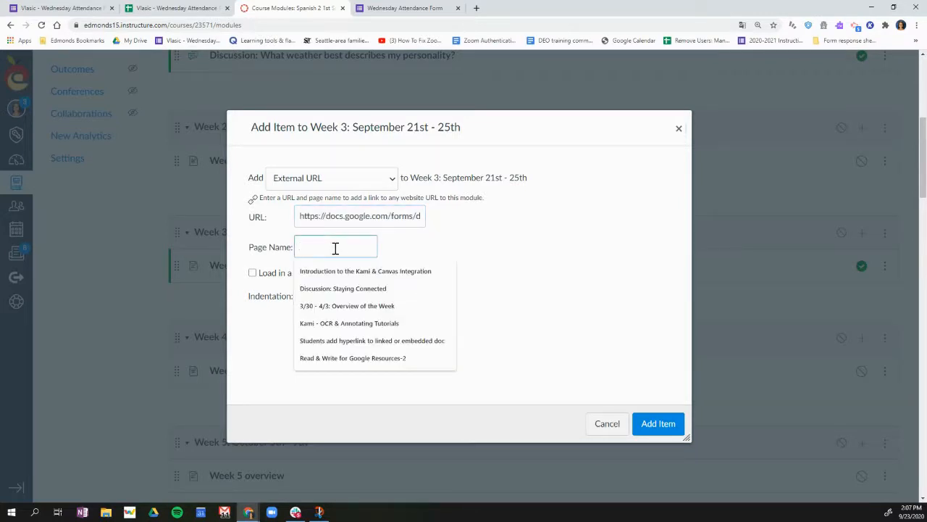
pyautogui.write('WEd')
pyautogui.press('BackSpace')
pyautogui.write('edn')
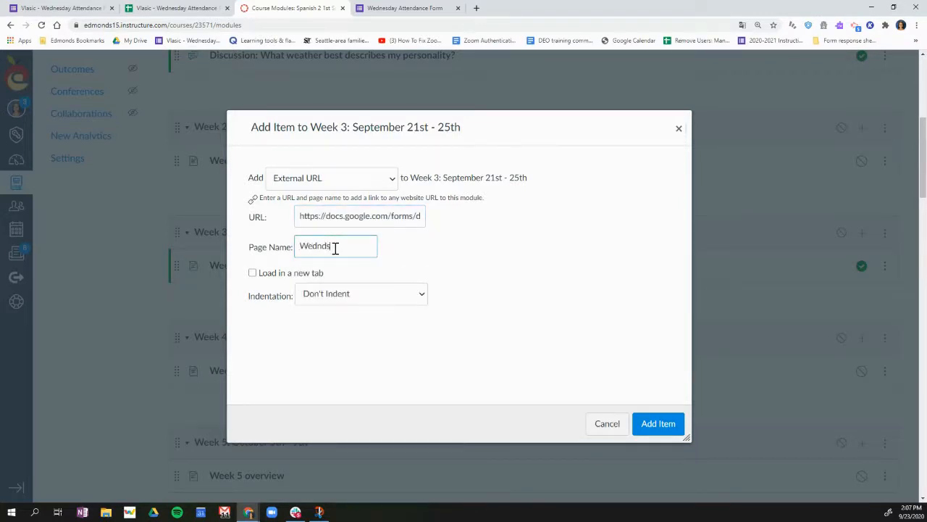
pyautogui.write('esday Atted')
pyautogui.press('BackSpace')
pyautogui.write('ndance Form')
pyautogui.click(658, 423)
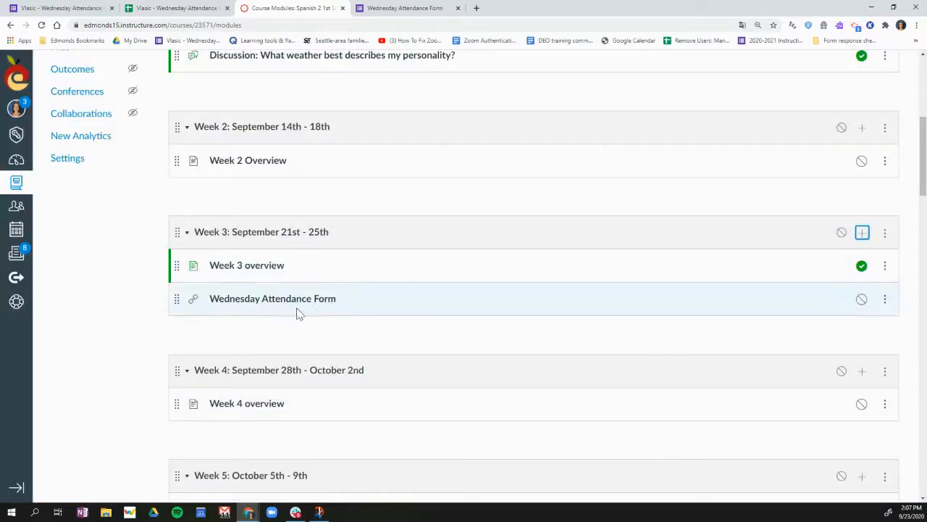
pyautogui.click(861, 299)
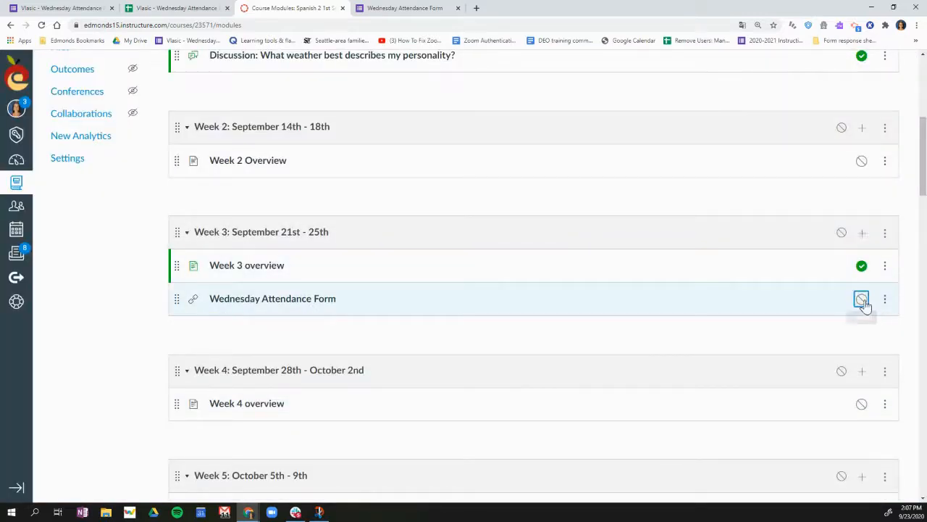
# Open the Wednesday Attendance Form item in the Week 3 module and look through the embedded form
pyautogui.click(293, 300)
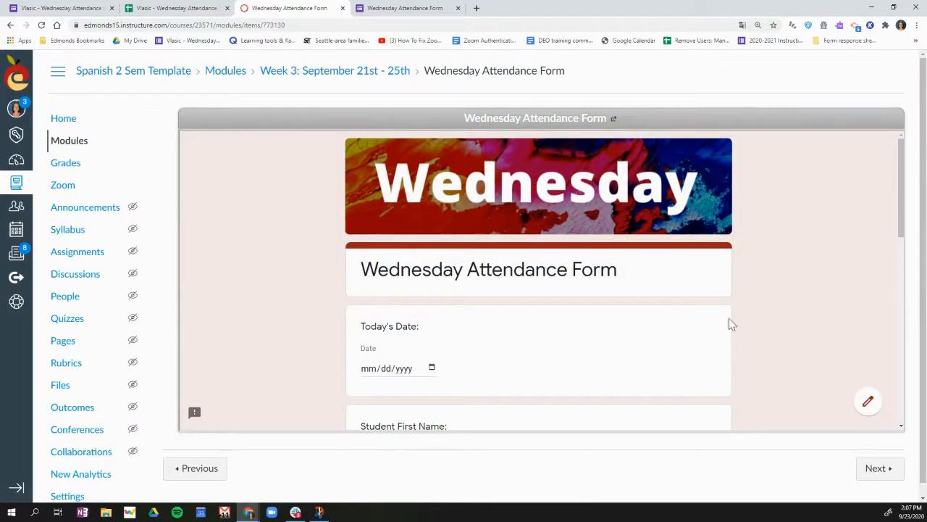
pyautogui.scroll(-5, 592, 399)
pyautogui.scroll(-3, 592, 395)
pyautogui.scroll(10, 591, 391)
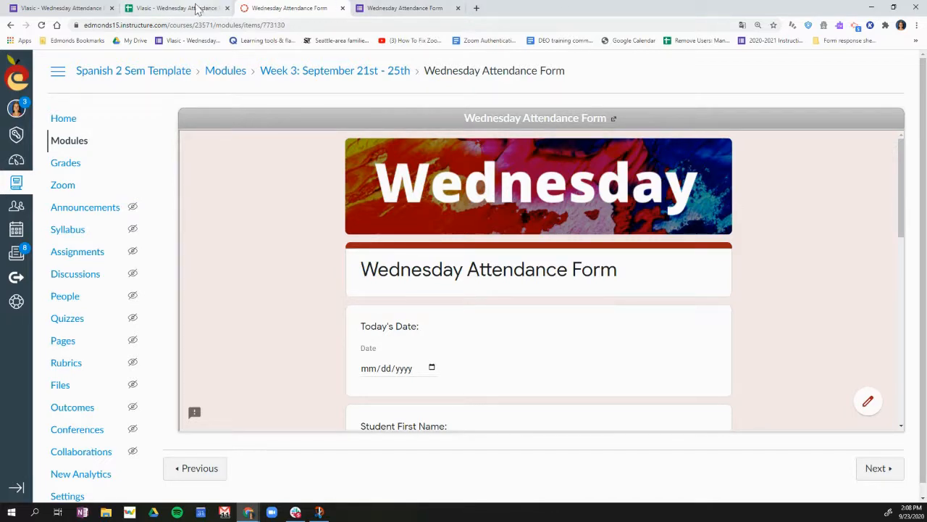
# Switch to the live Wednesday Attendance Form, open it for editing and show its responses
pyautogui.click(402, 10)
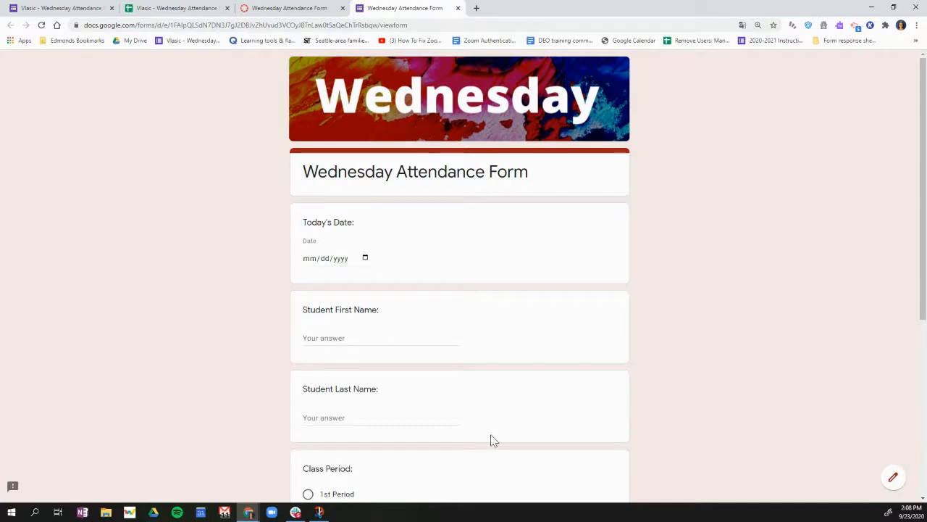
pyautogui.click(894, 479)
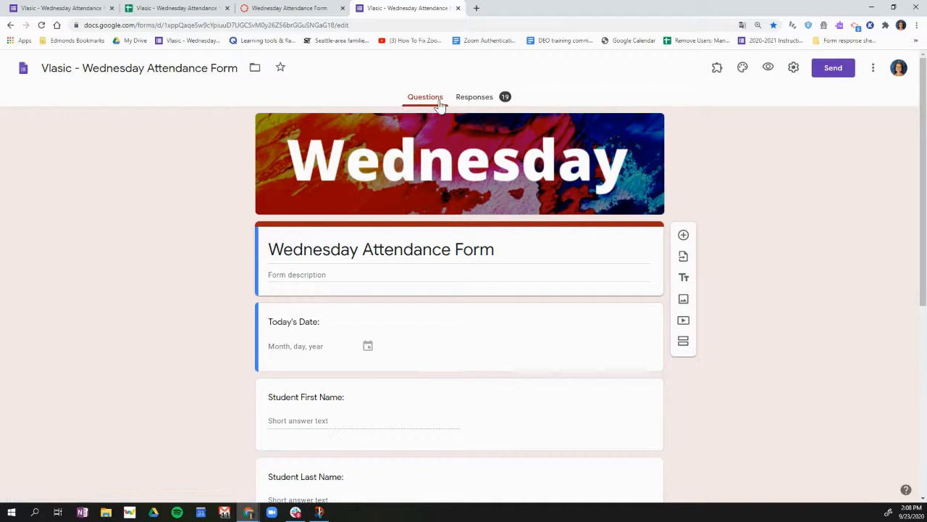
pyautogui.click(475, 100)
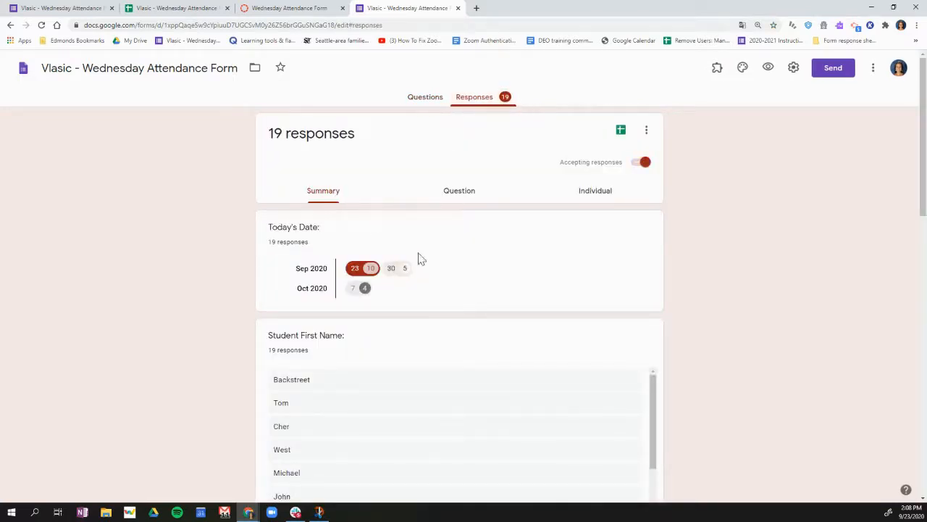
# Look through the response summary, covering the dates, student names, class periods and the work reported for class
pyautogui.scroll(-3, 435, 292)
pyautogui.scroll(-6, 449, 293)
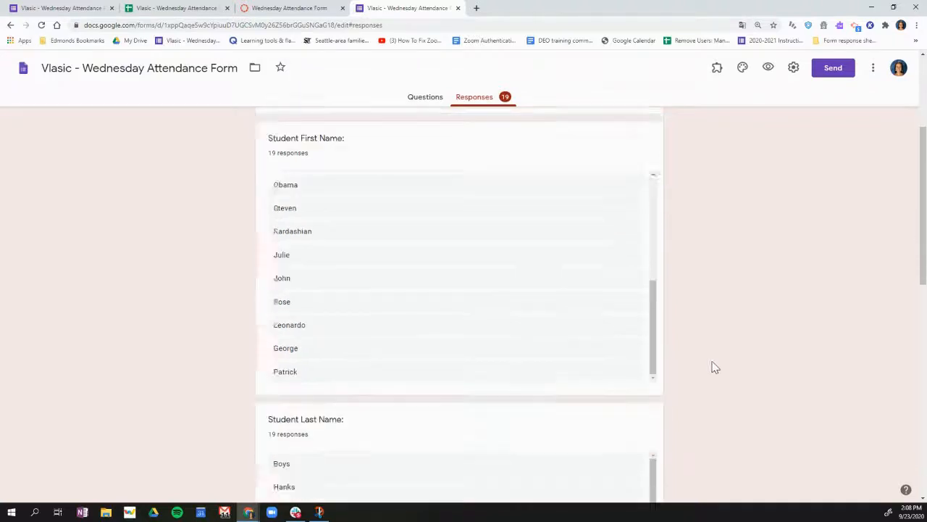
pyautogui.scroll(8, 464, 281)
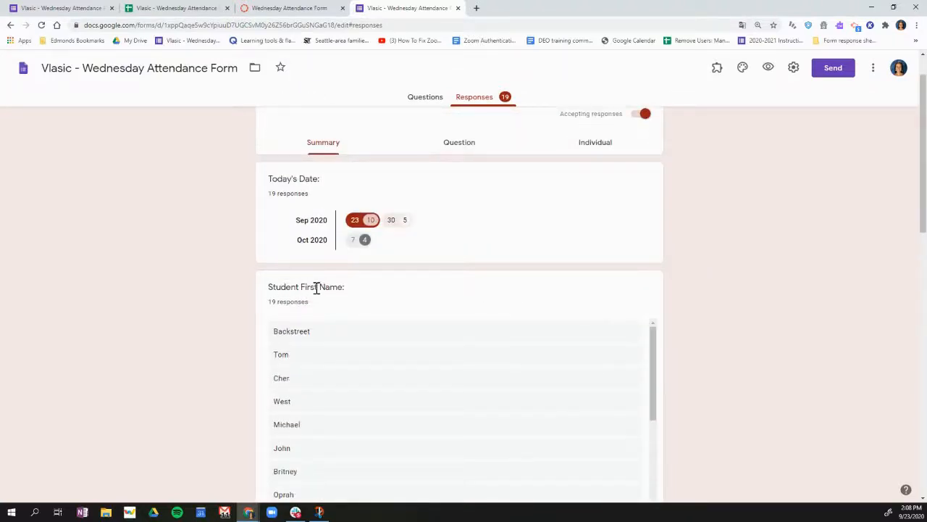
pyautogui.scroll(-4, 790, 324)
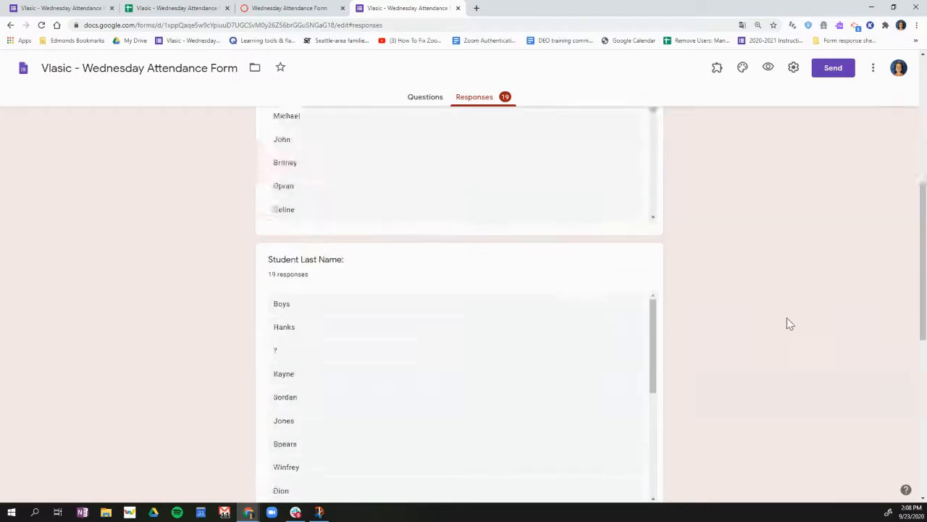
pyautogui.scroll(-8, 787, 318)
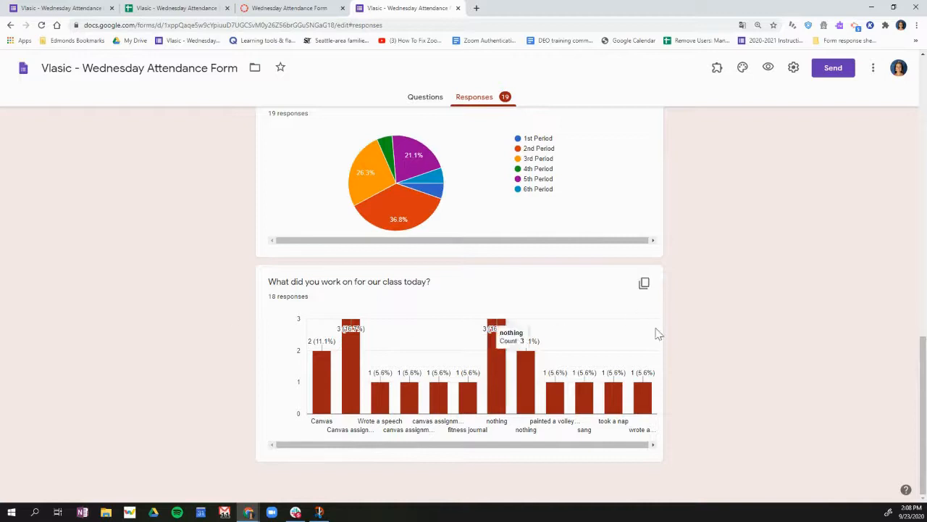
pyautogui.scroll(12, 811, 343)
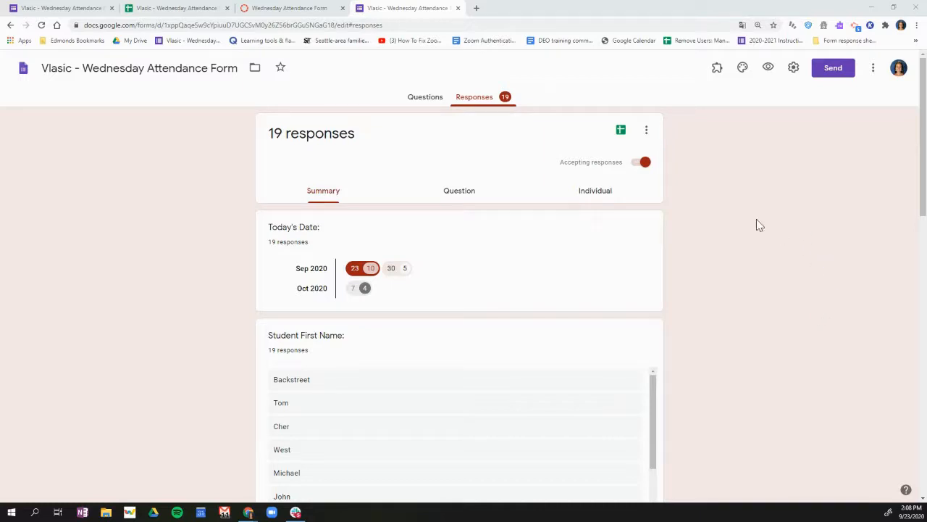
# Create a new spreadsheet as the response destination for the attendance form, keeping the suggested name
pyautogui.click(621, 136)
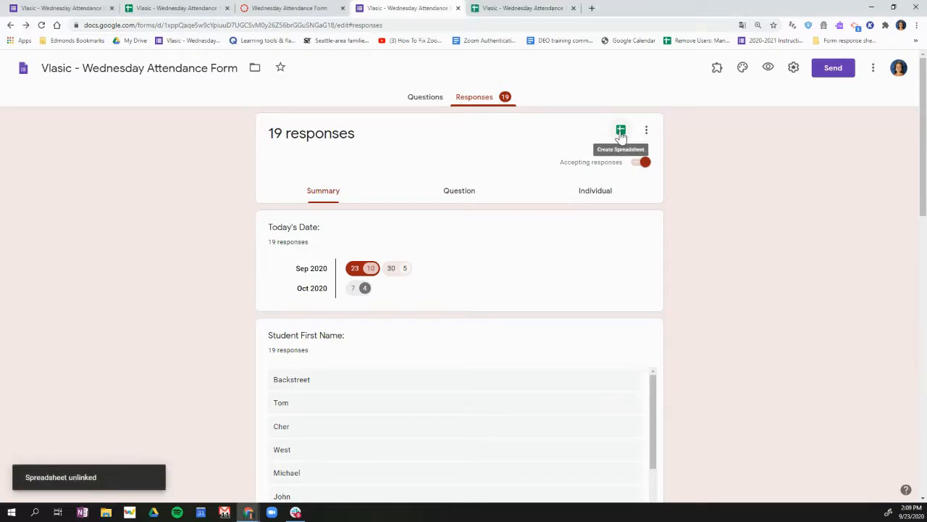
pyautogui.click(621, 133)
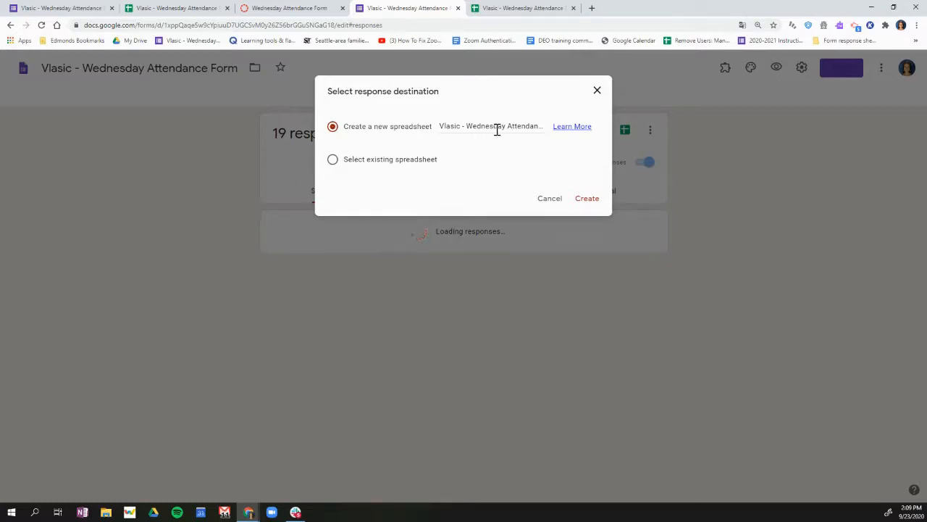
pyautogui.click(587, 199)
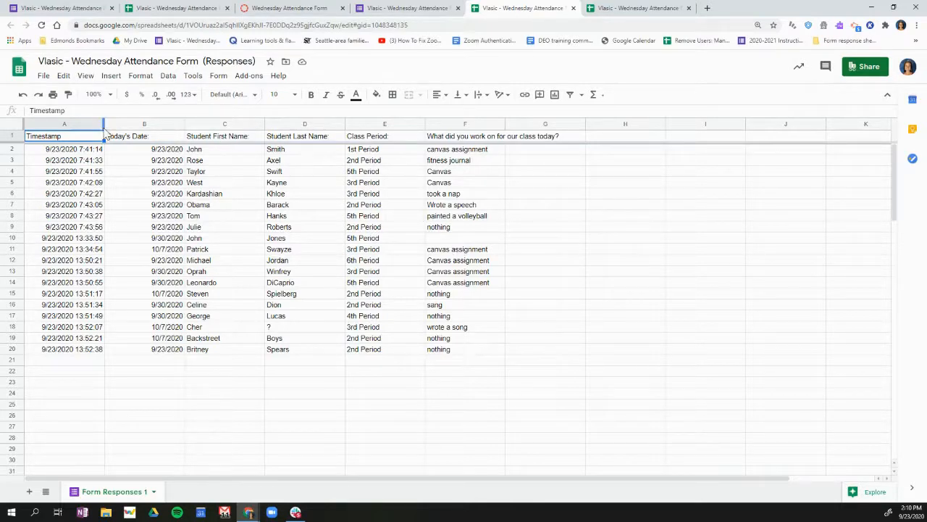
# Wrap the text in all cells of the Form Responses 1 sheet
pyautogui.click(11, 129)
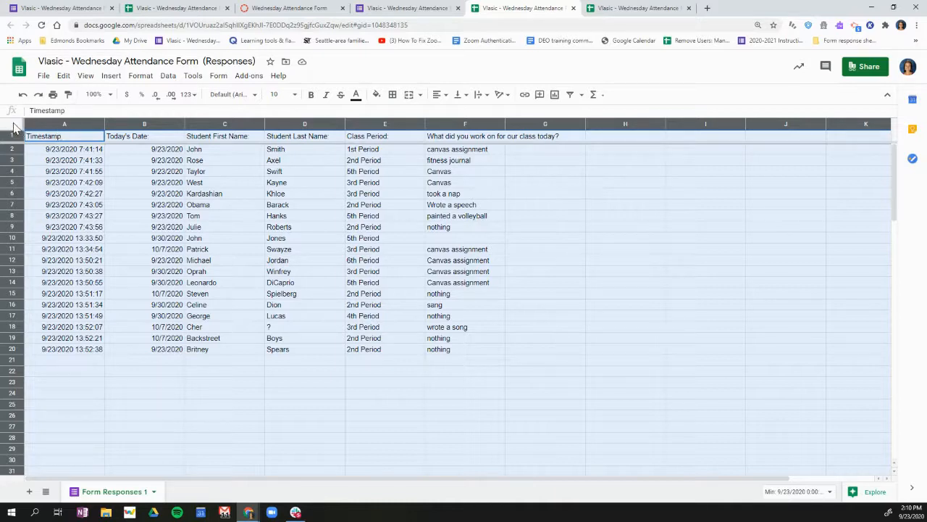
pyautogui.click(482, 95)
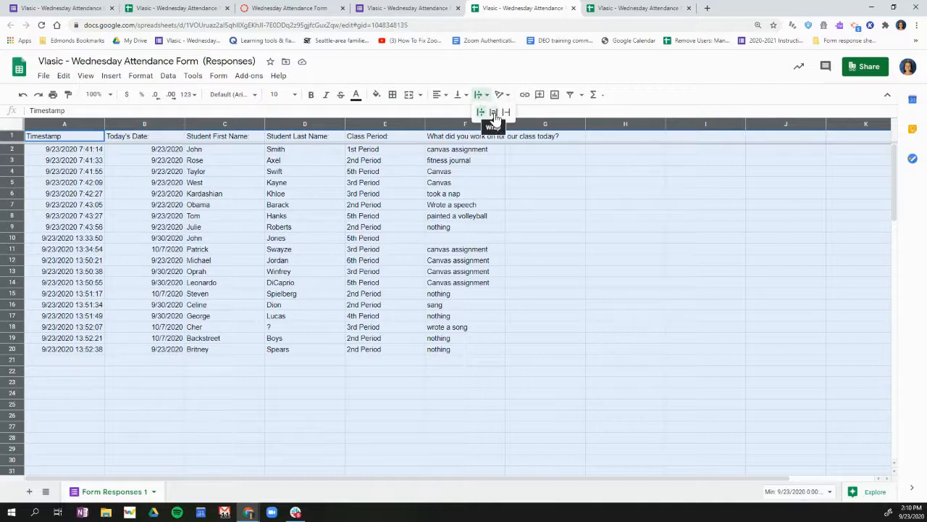
pyautogui.click(493, 114)
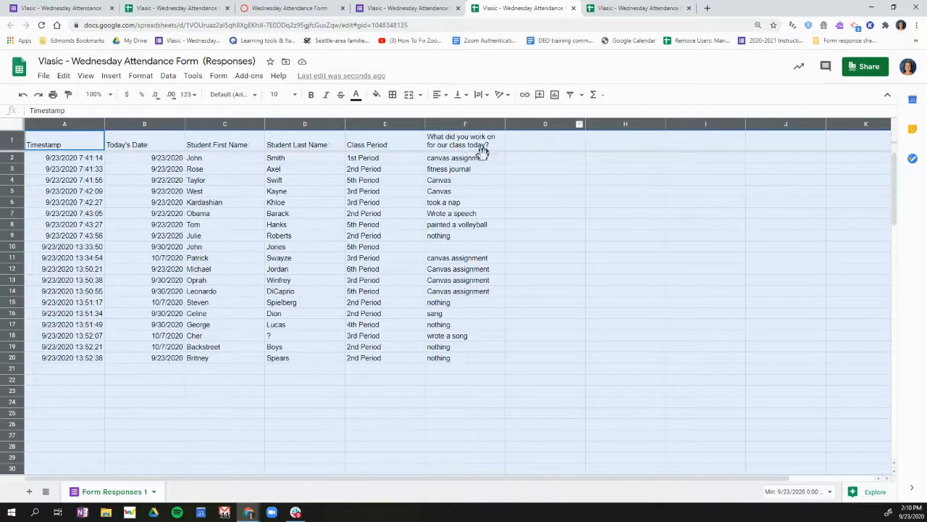
pyautogui.click(572, 361)
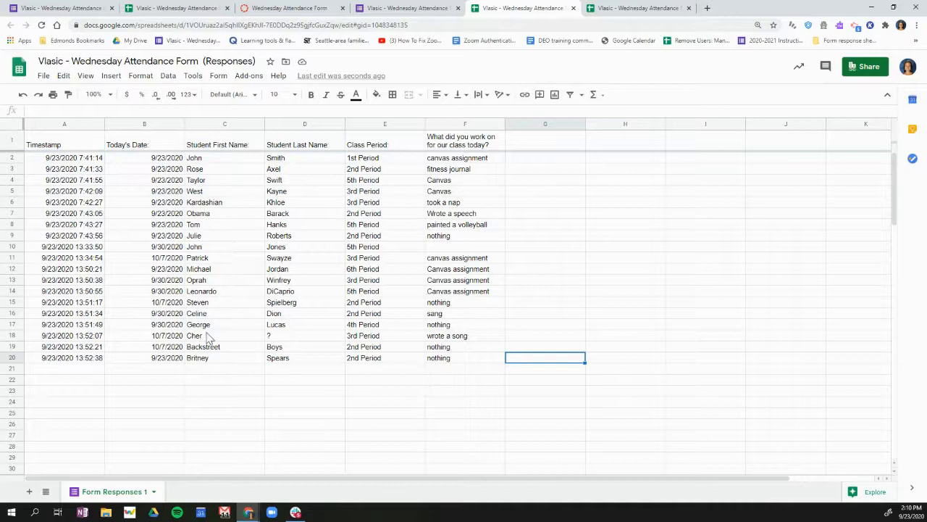
# Make the header row bold and freeze 1 row of the response sheet
pyautogui.click(13, 139)
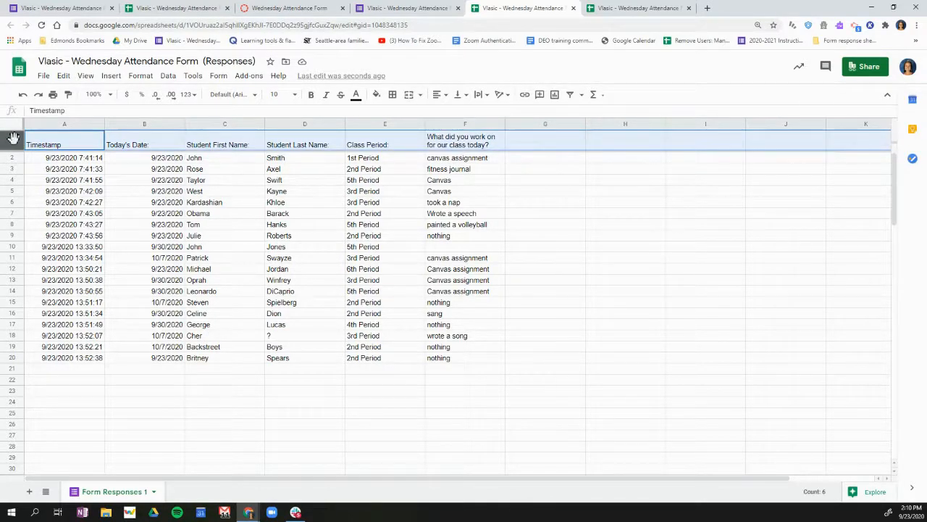
pyautogui.click(311, 97)
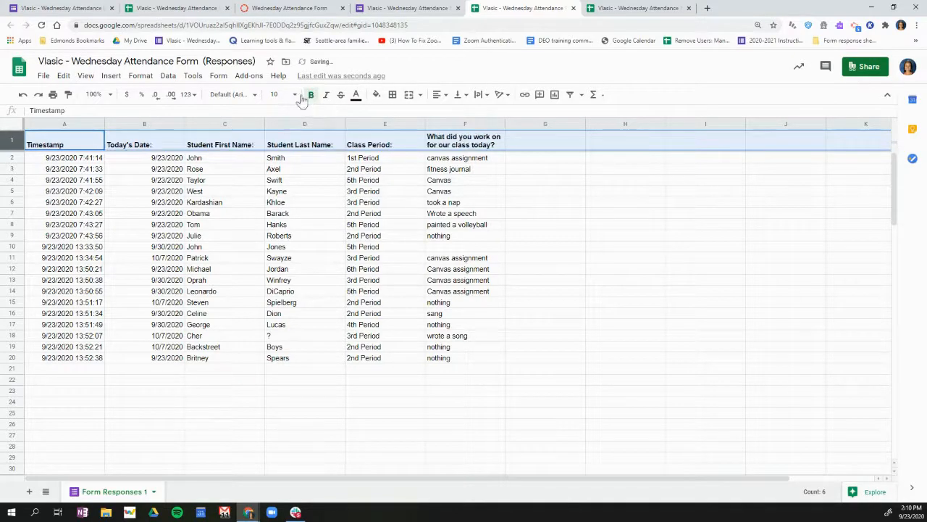
pyautogui.click(86, 77)
pyautogui.moveTo(93, 99)
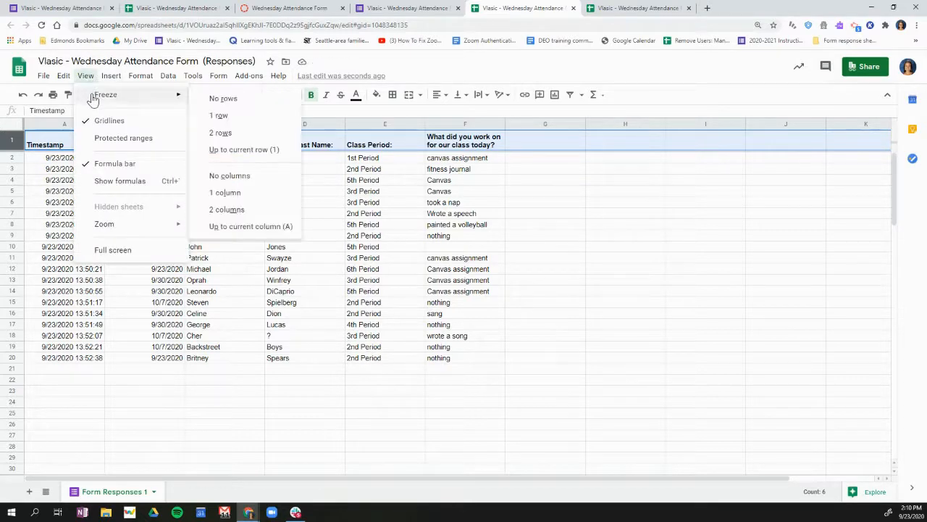
pyautogui.click(224, 119)
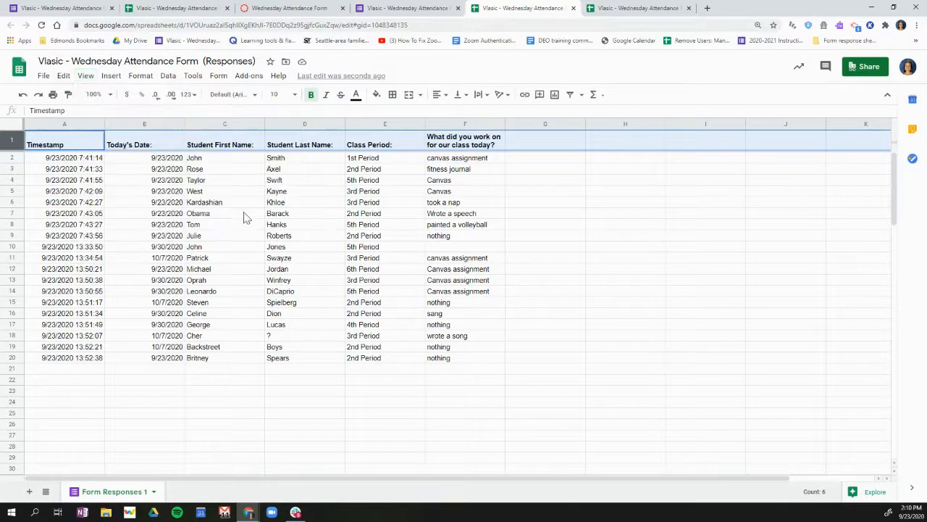
# Look through the response rows down past the end of the data to check the frozen header row
pyautogui.scroll(-5, 251, 230)
pyautogui.scroll(-10, 251, 231)
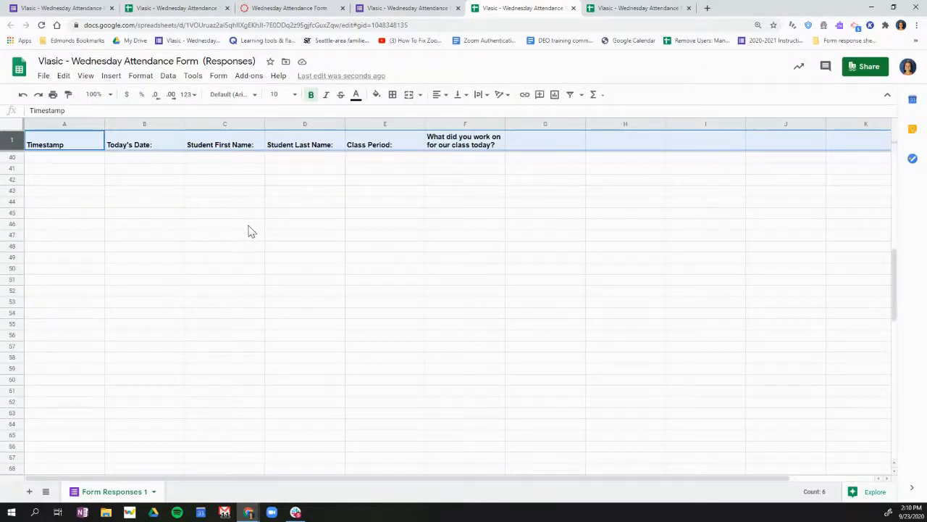
pyautogui.scroll(15, 246, 227)
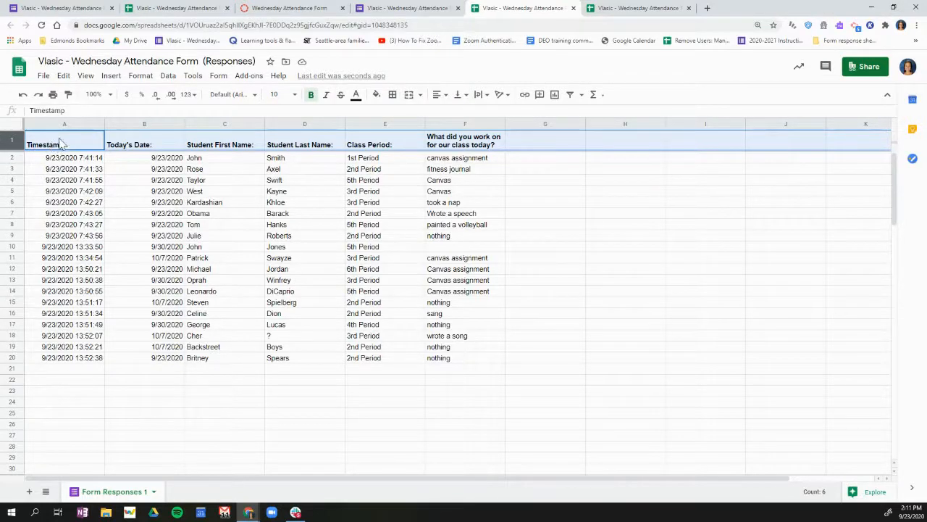
pyautogui.scroll(-6, 239, 221)
pyautogui.scroll(6, 240, 221)
pyautogui.scroll(-2, 241, 221)
pyautogui.scroll(-2, 239, 220)
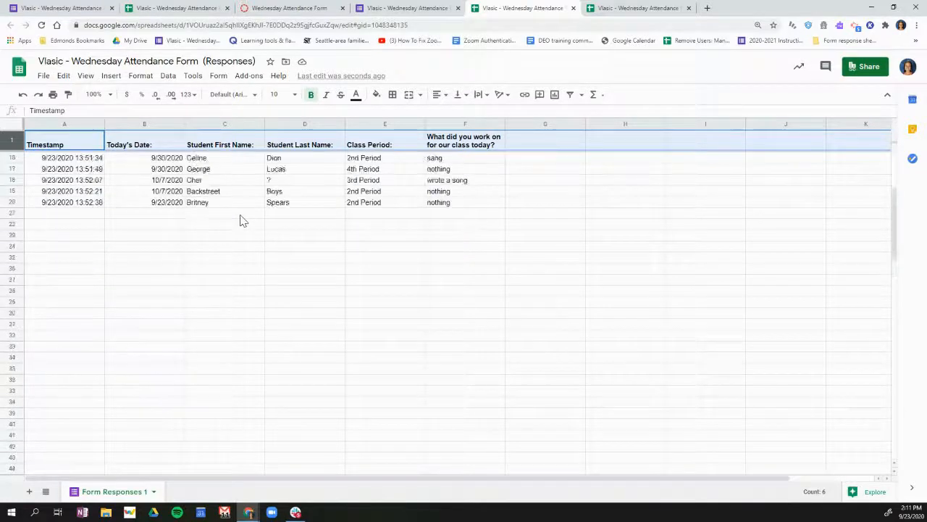
pyautogui.scroll(5, 239, 220)
pyautogui.click(520, 319)
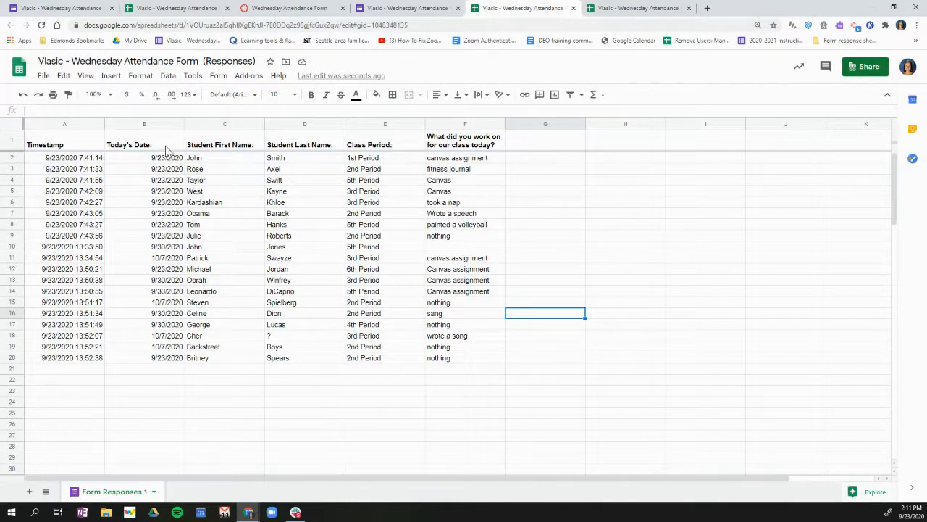
# Create a filter over the whole sheet and limit the Today's Date column to 9/23/2020, keeping blanks included
pyautogui.click(14, 128)
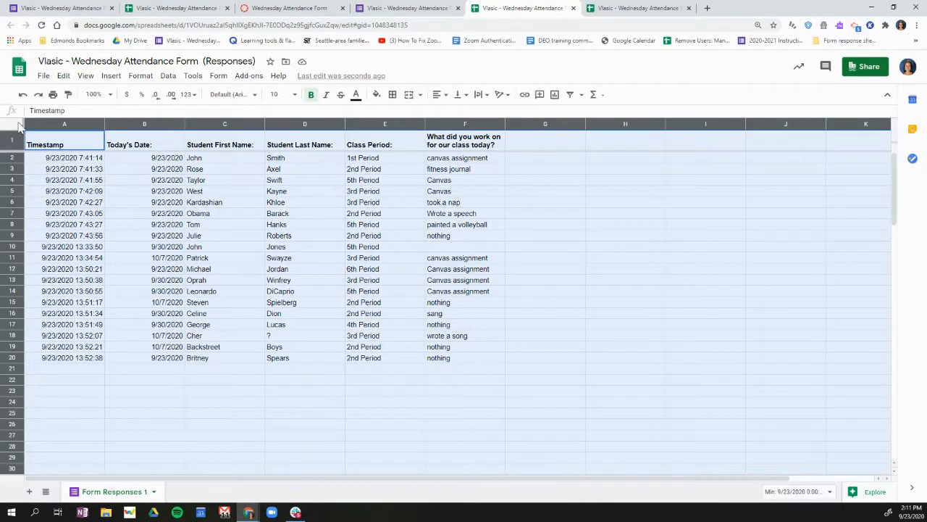
pyautogui.click(169, 77)
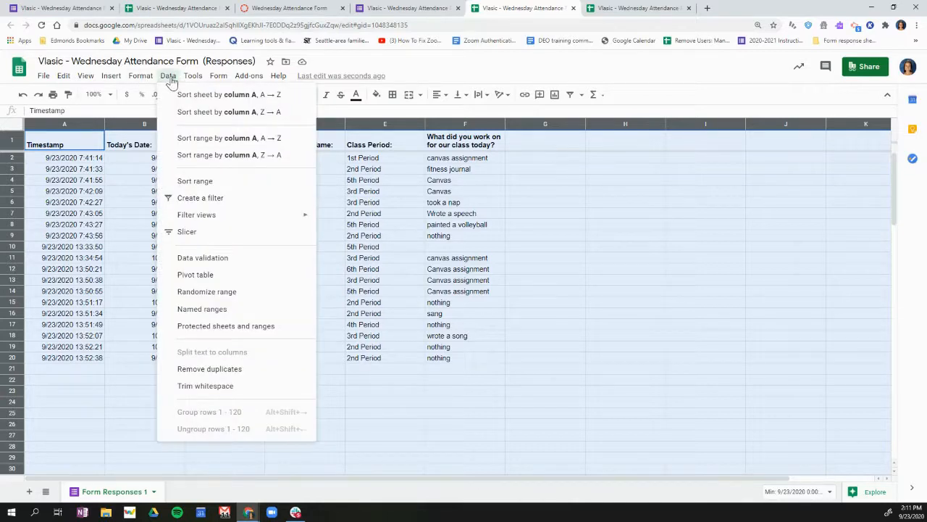
pyautogui.click(214, 202)
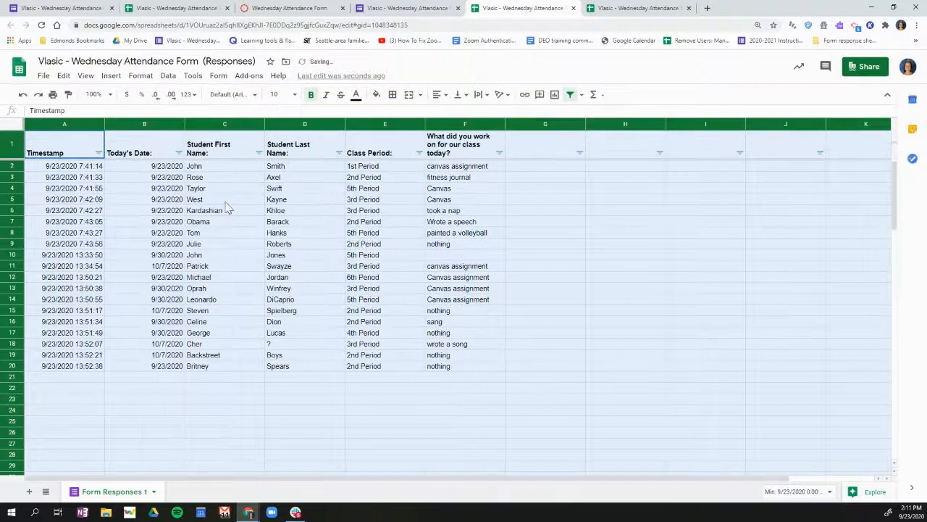
pyautogui.click(562, 255)
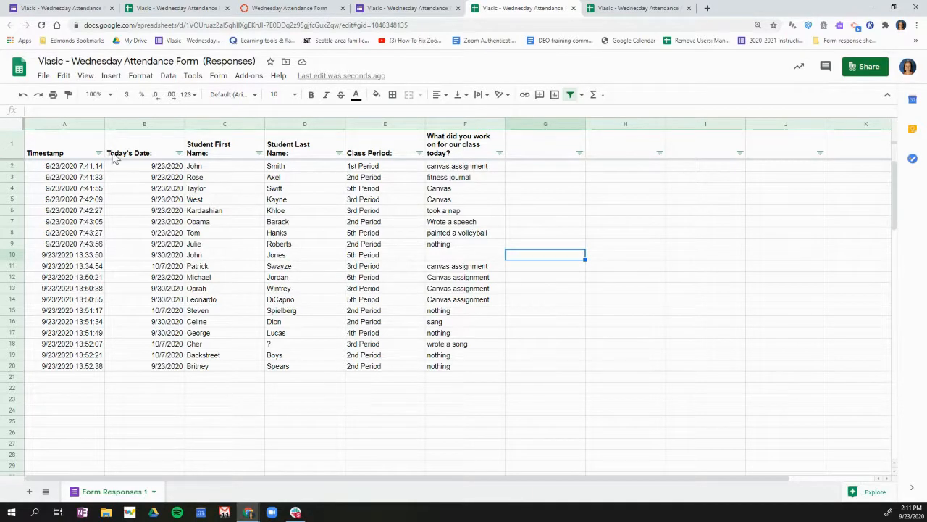
pyautogui.click(179, 153)
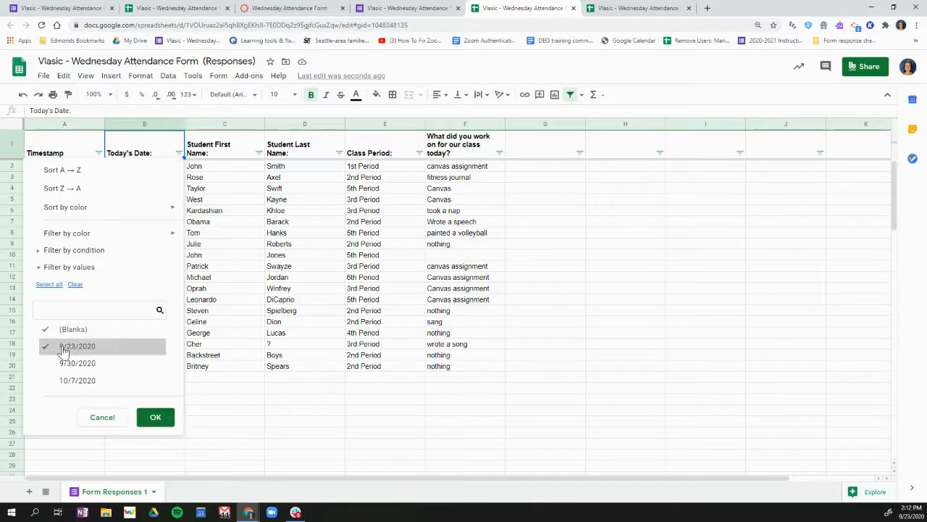
pyautogui.click(155, 419)
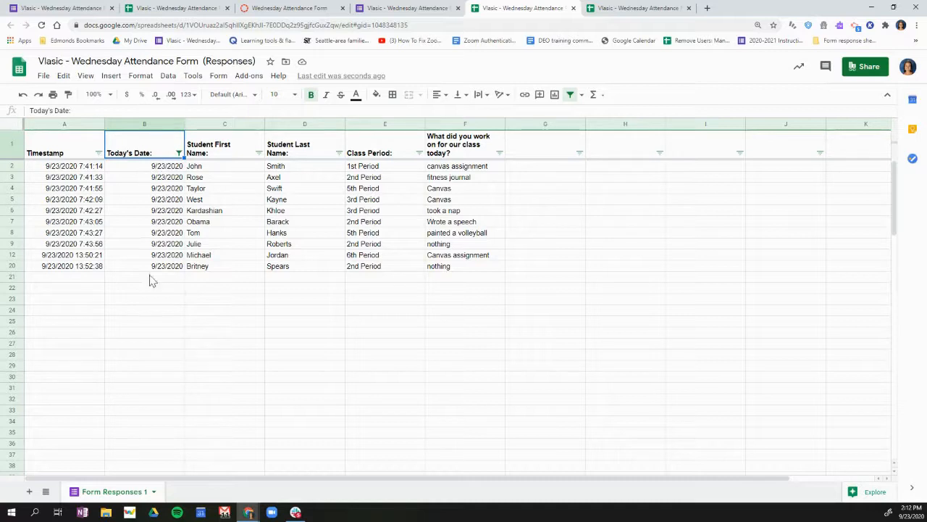
# Filter the Class Period column to 1st Period by excluding the 2nd, 3rd, 5th and 6th periods, leaving blanks included
pyautogui.click(419, 153)
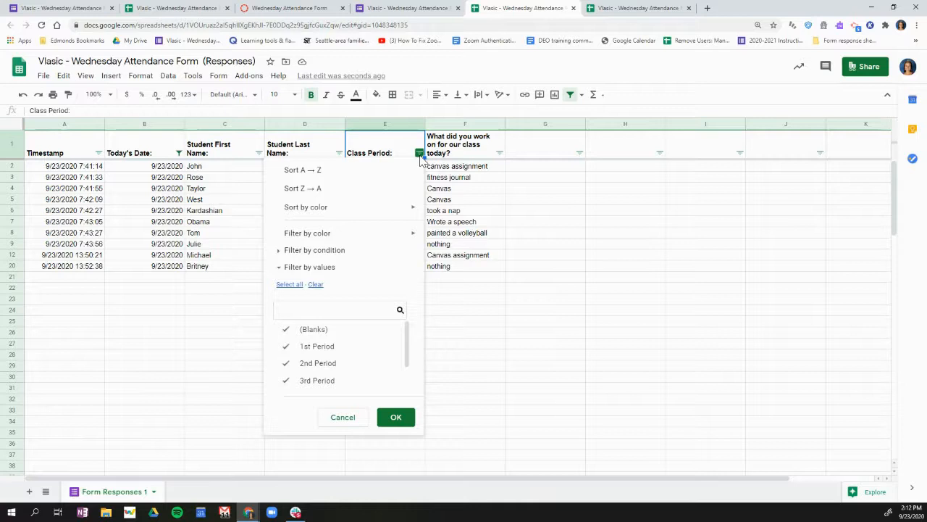
pyautogui.click(285, 365)
pyautogui.click(285, 381)
pyautogui.scroll(-2, 366, 378)
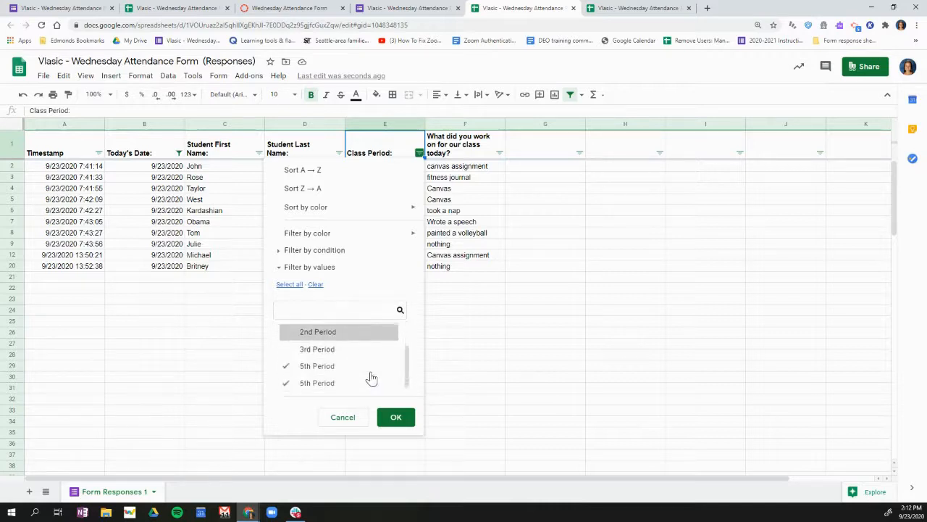
pyautogui.click(286, 366)
pyautogui.click(287, 382)
pyautogui.scroll(2, 345, 377)
pyautogui.scroll(-2, 346, 377)
pyautogui.scroll(2, 344, 362)
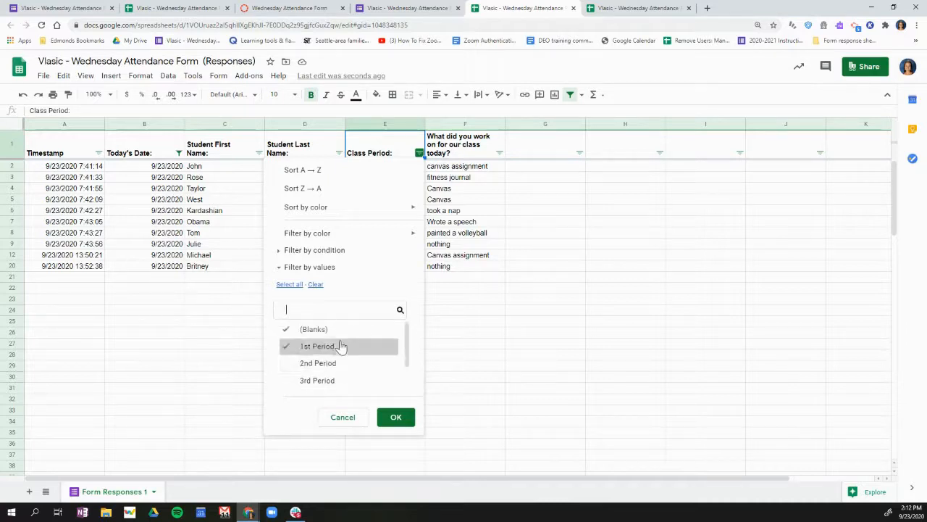
pyautogui.click(397, 417)
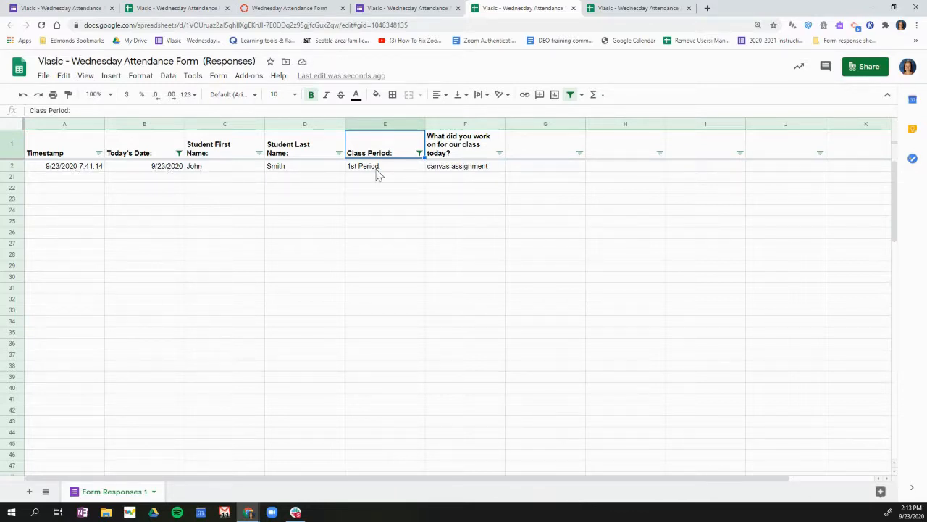
# Change the Class Period filter to include 2nd and 3rd Period and exclude 1st Period
pyautogui.click(419, 153)
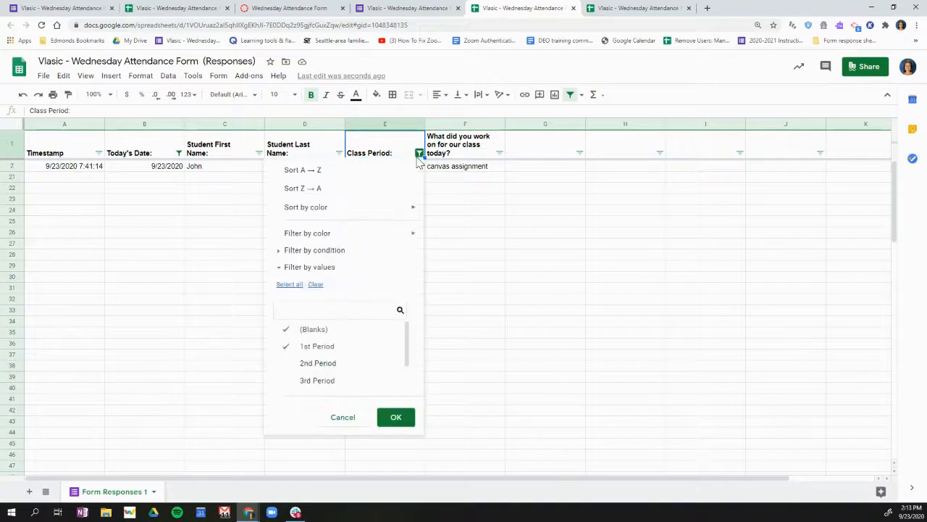
pyautogui.click(313, 347)
pyautogui.click(311, 362)
pyautogui.scroll(-1, 319, 370)
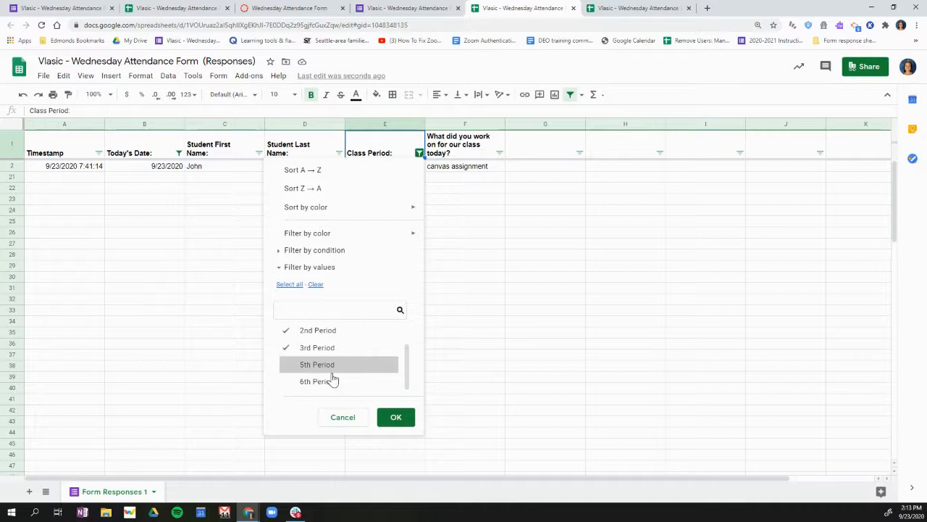
pyautogui.click(399, 417)
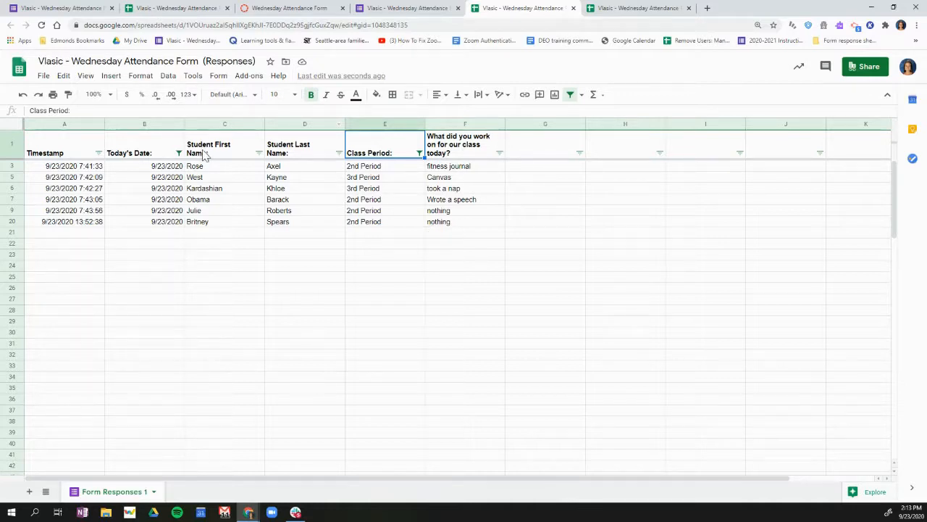
# Sort the filtered responses by the Student First Name column from A to Z
pyautogui.click(259, 154)
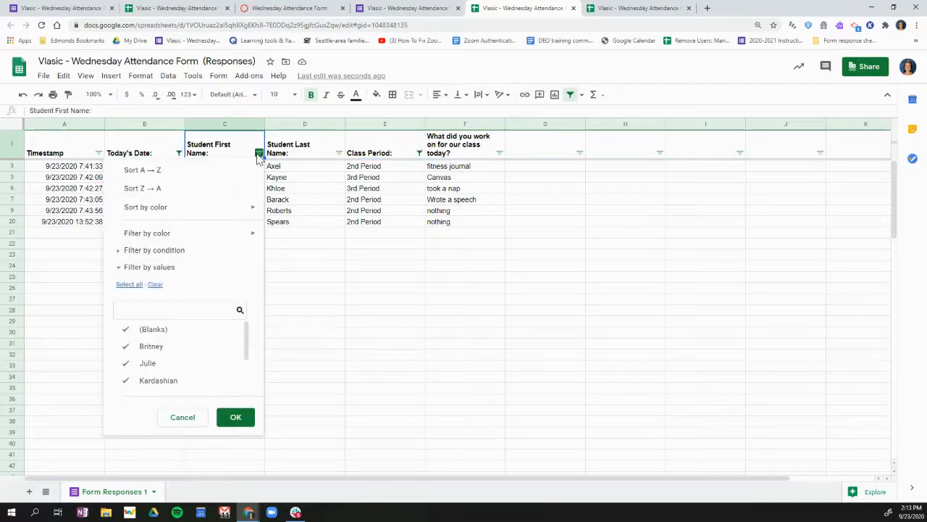
pyautogui.click(148, 171)
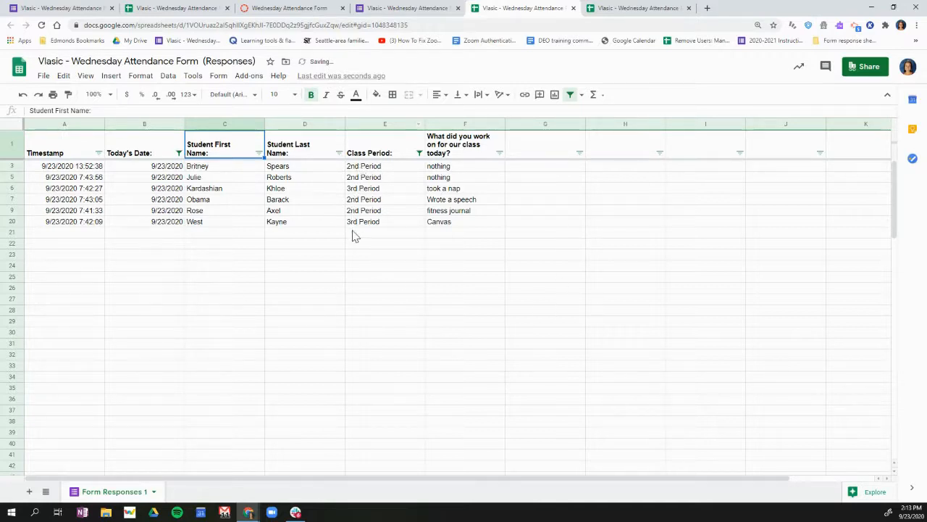
# Include all values in the Class Period filter so that responses from every period are shown
pyautogui.click(419, 153)
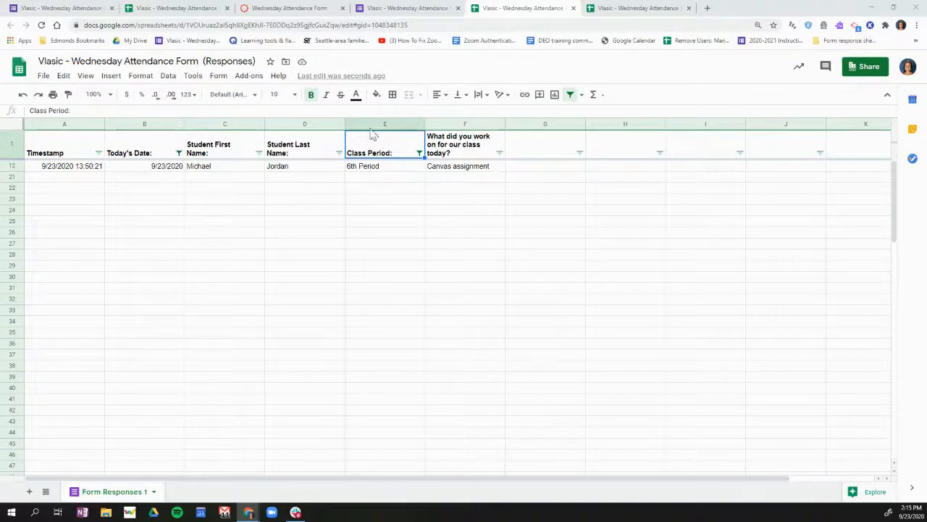
pyautogui.click(419, 153)
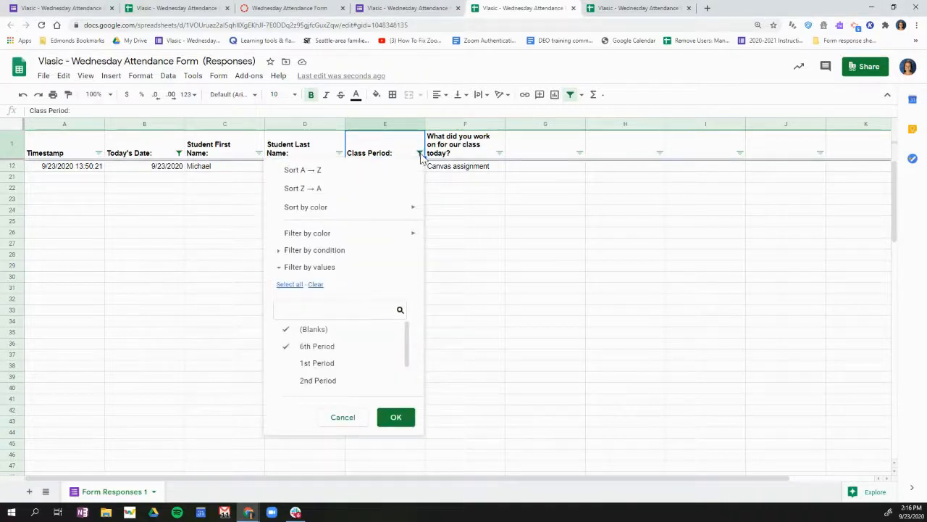
pyautogui.click(286, 285)
pyautogui.click(399, 422)
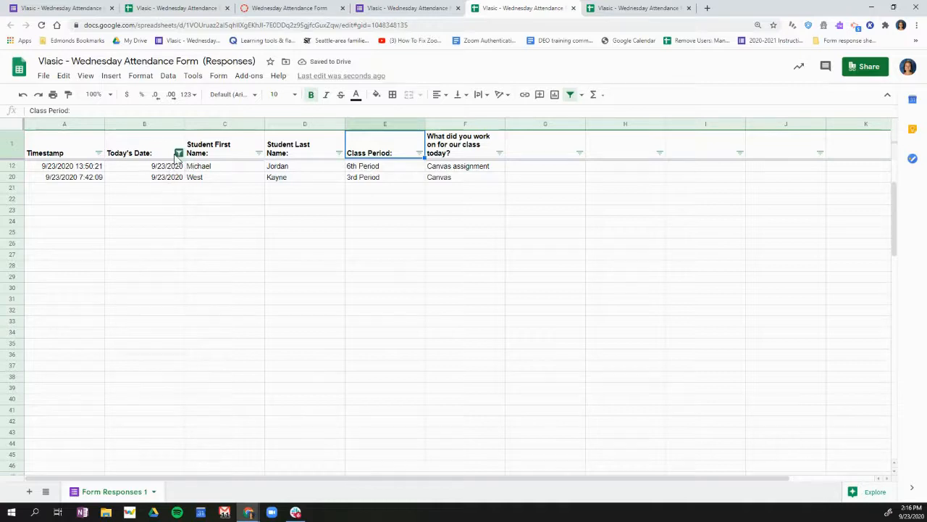
# Include all dates in the Today's Date filter and look through the full list of responses
pyautogui.click(179, 154)
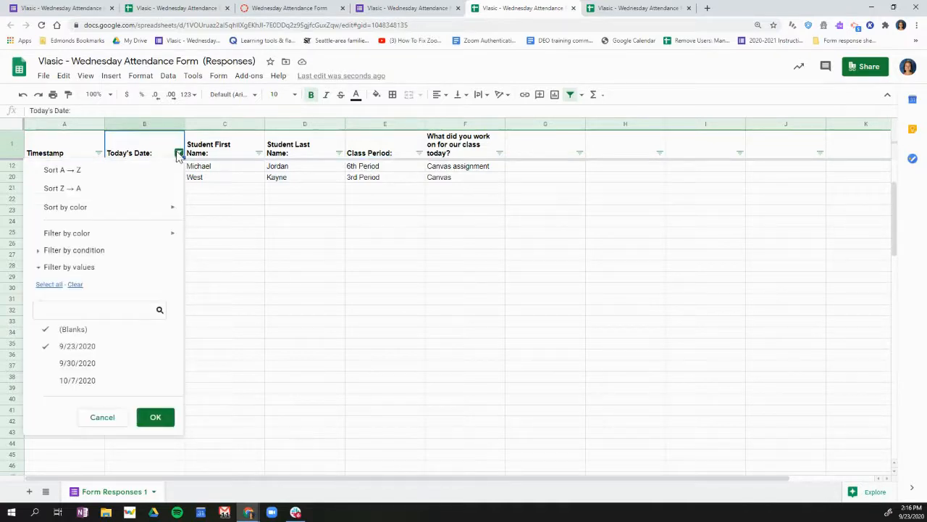
pyautogui.click(48, 284)
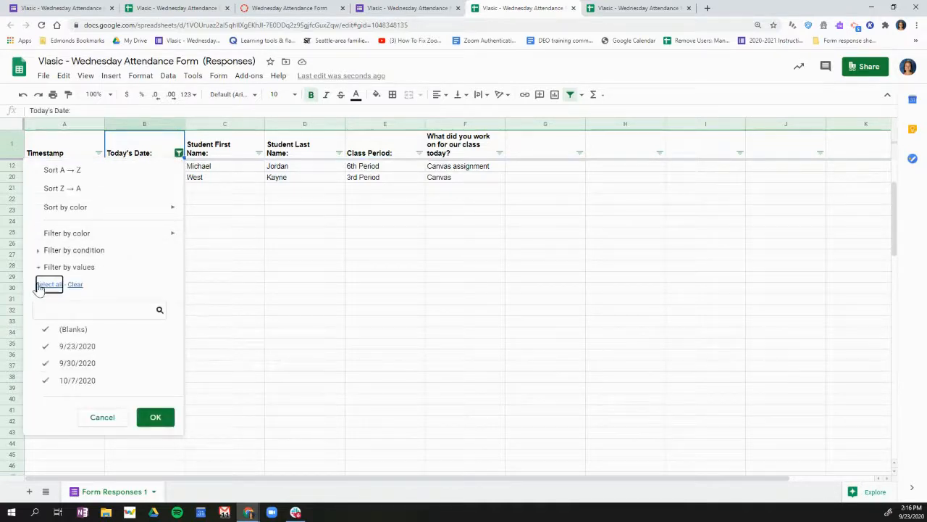
pyautogui.click(158, 419)
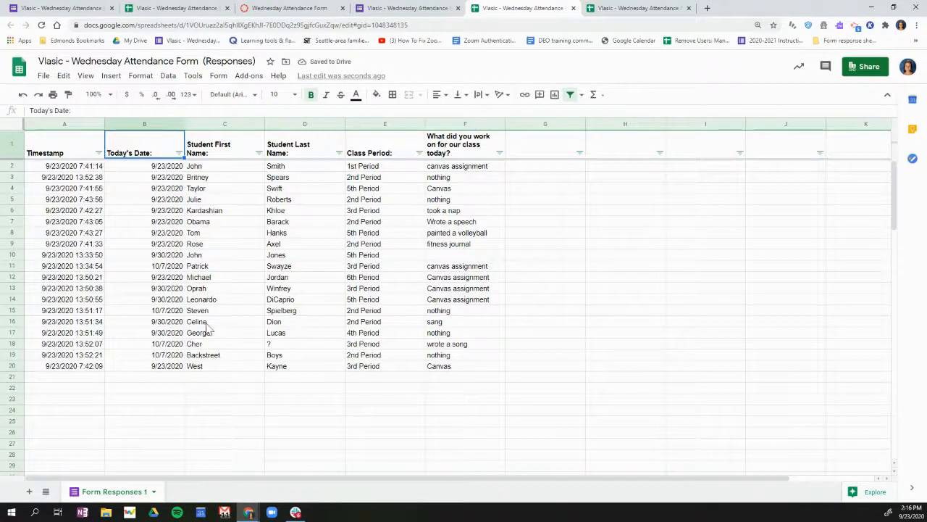
pyautogui.scroll(-5, 190, 297)
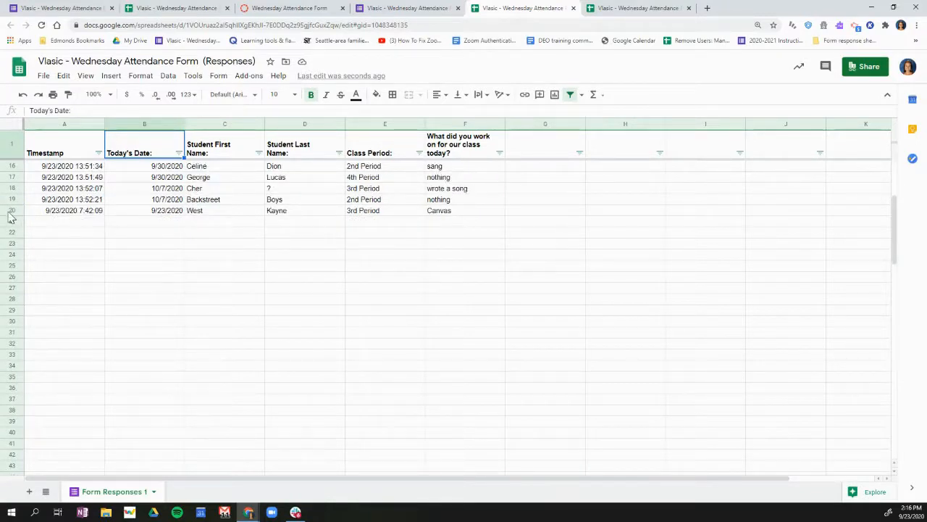
pyautogui.scroll(5, 161, 212)
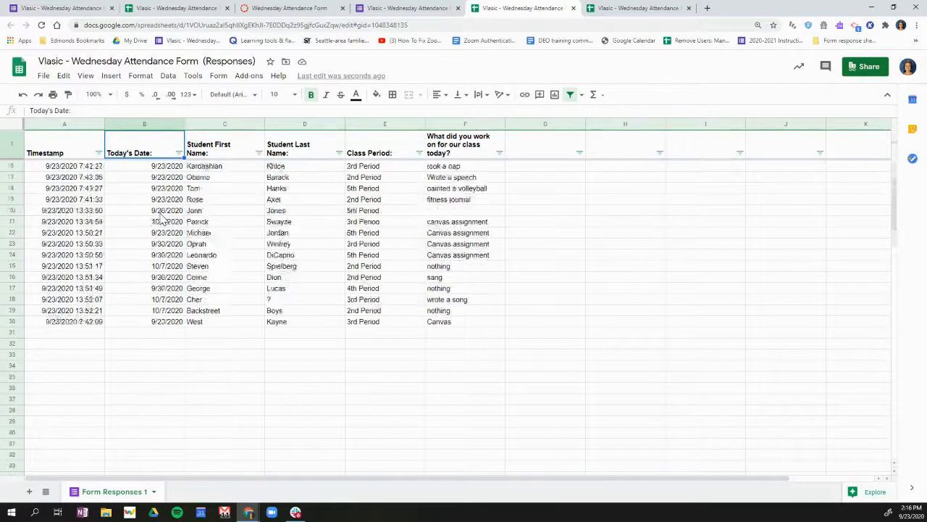